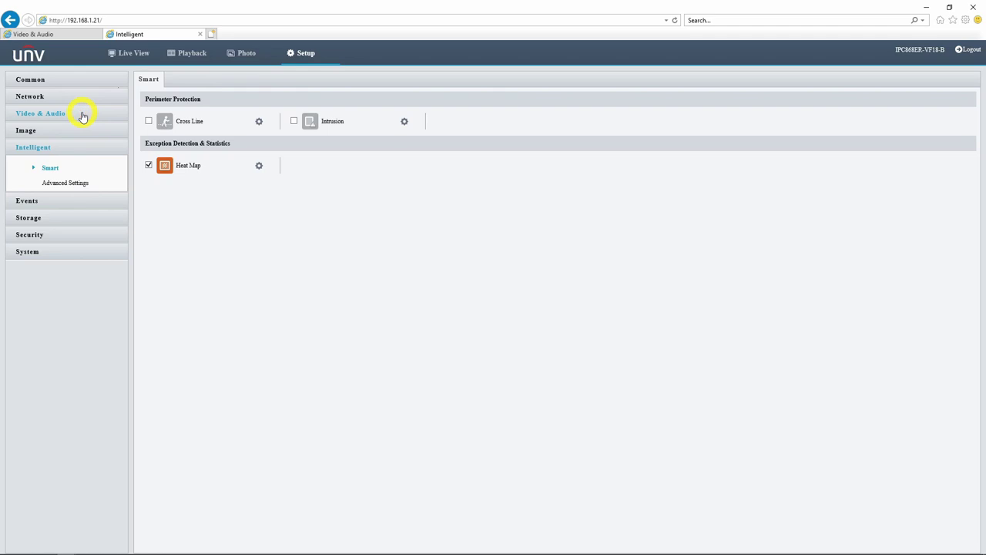
Open the IPC868ER camera's Video & Audio settings, and toggle the sound in the IPC815SR camera's live view.
click(83, 116)
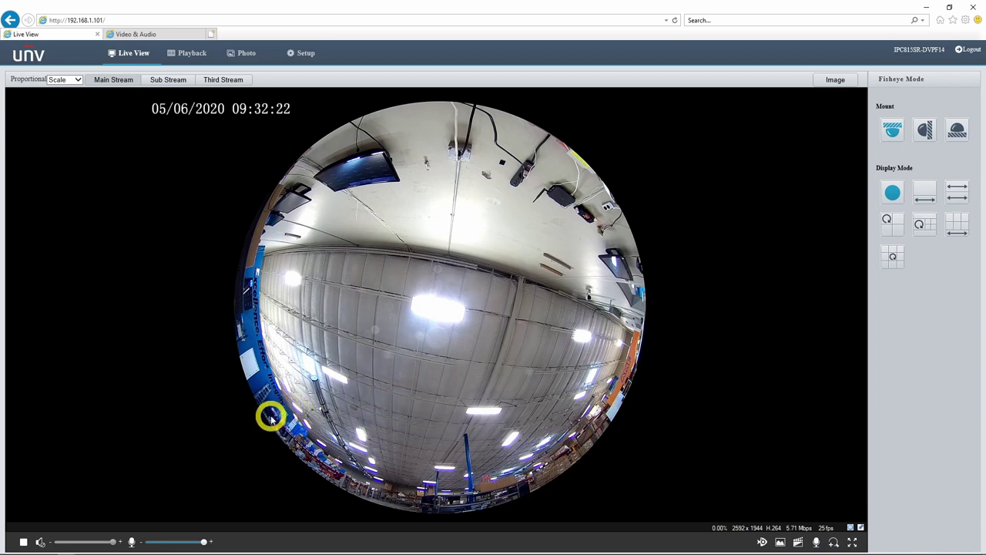
click(41, 541)
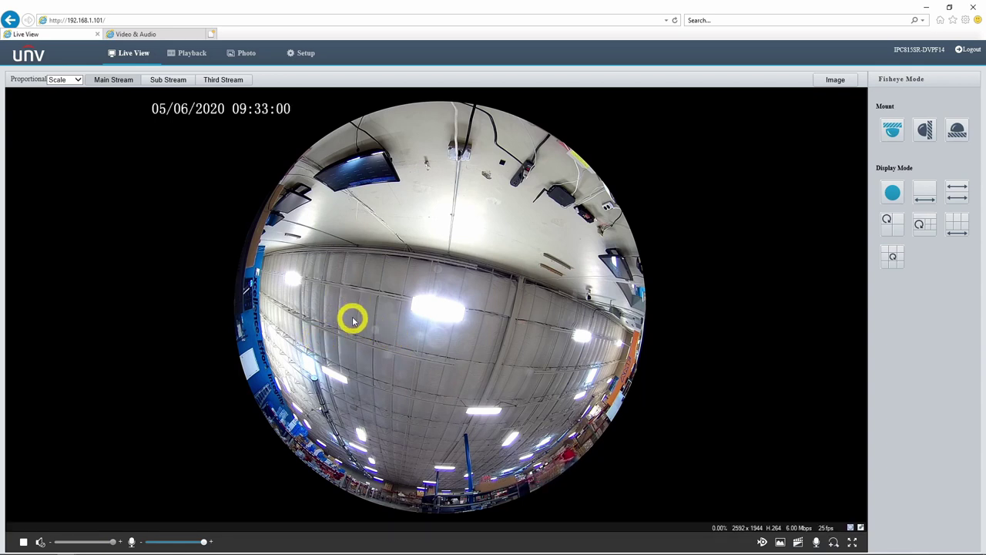
Set the IPC815SR camera's audio input gain to 90, turn noise suppression on, and save the audio settings.
click(300, 58)
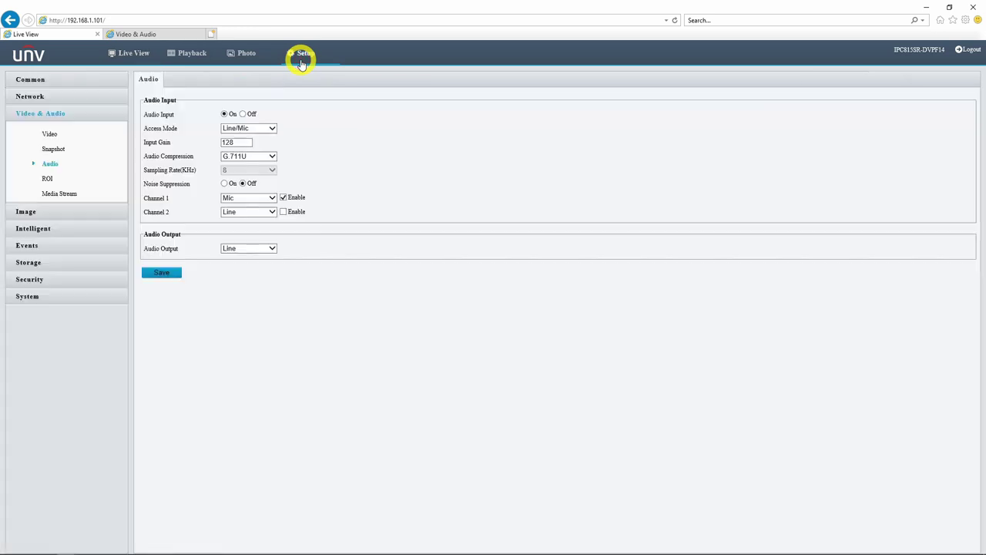
double_click(242, 145)
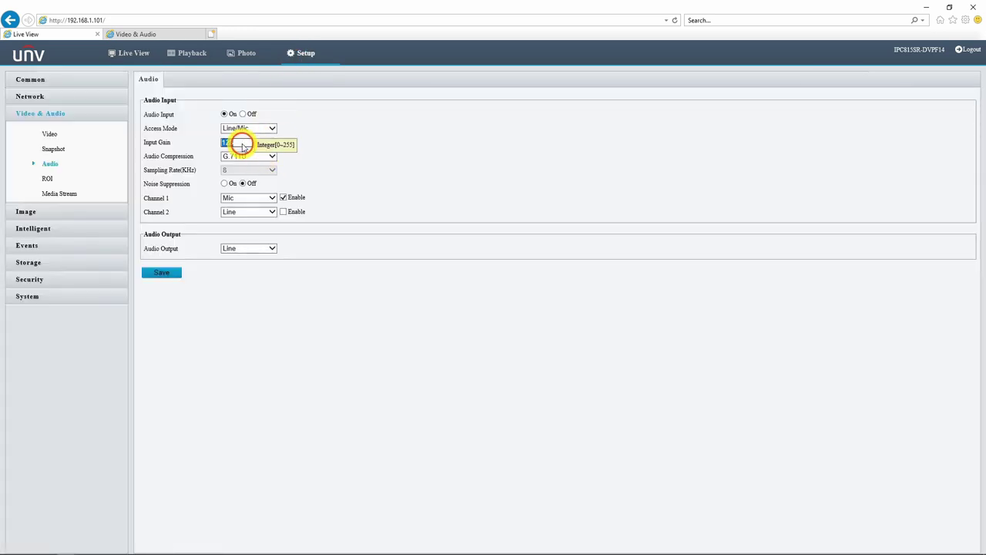
text(90)
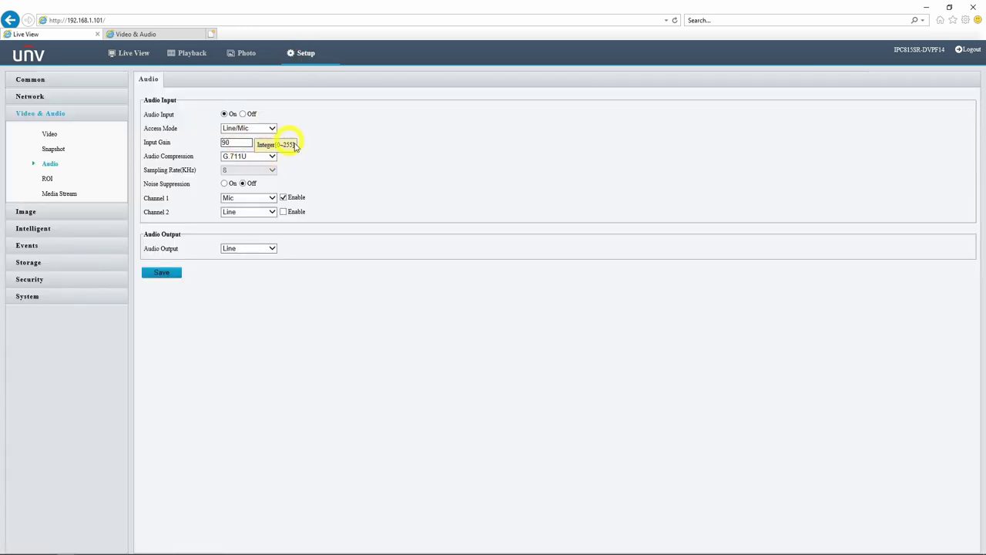
click(224, 185)
click(173, 273)
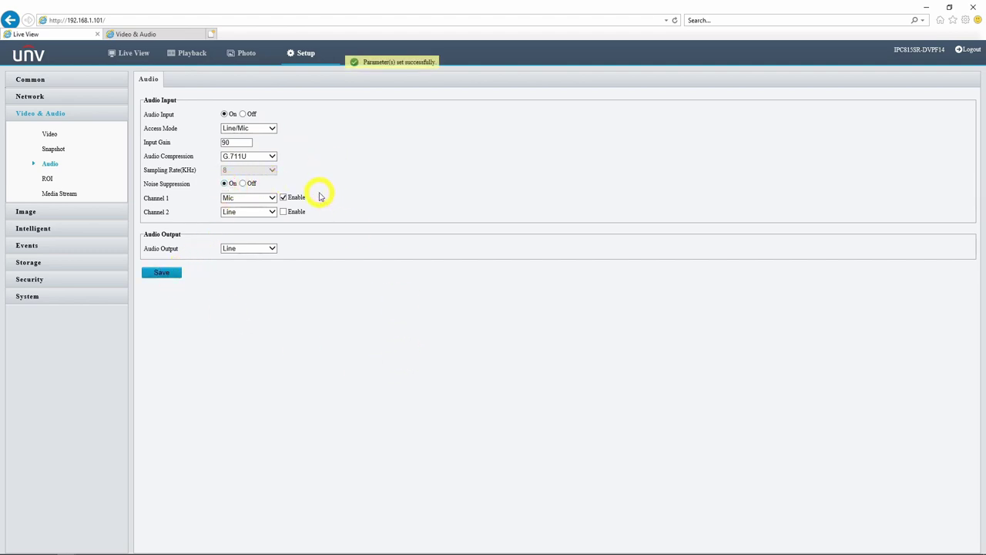
Open the IPC868ER camera's live view and set both its display mode and its preview mode to fisheye.
click(174, 34)
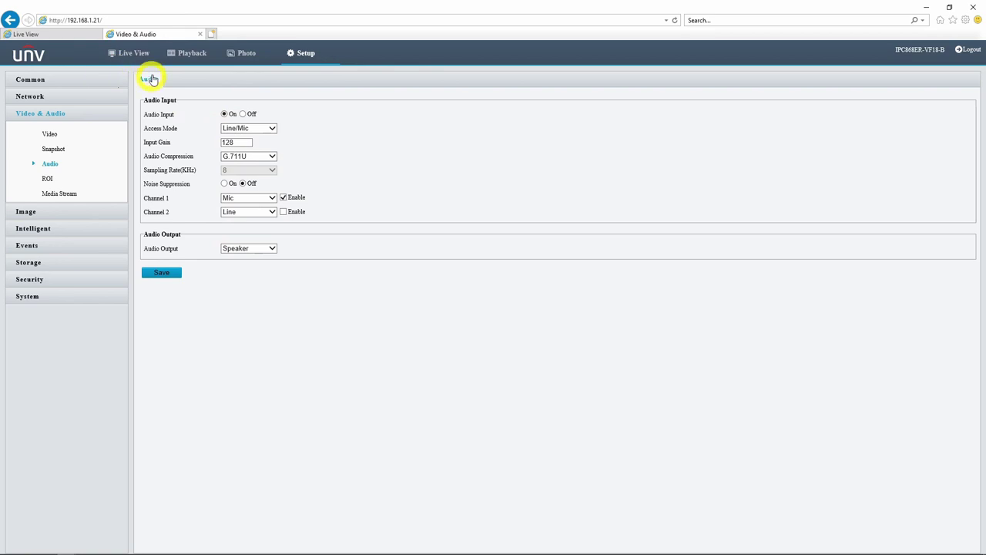
click(142, 53)
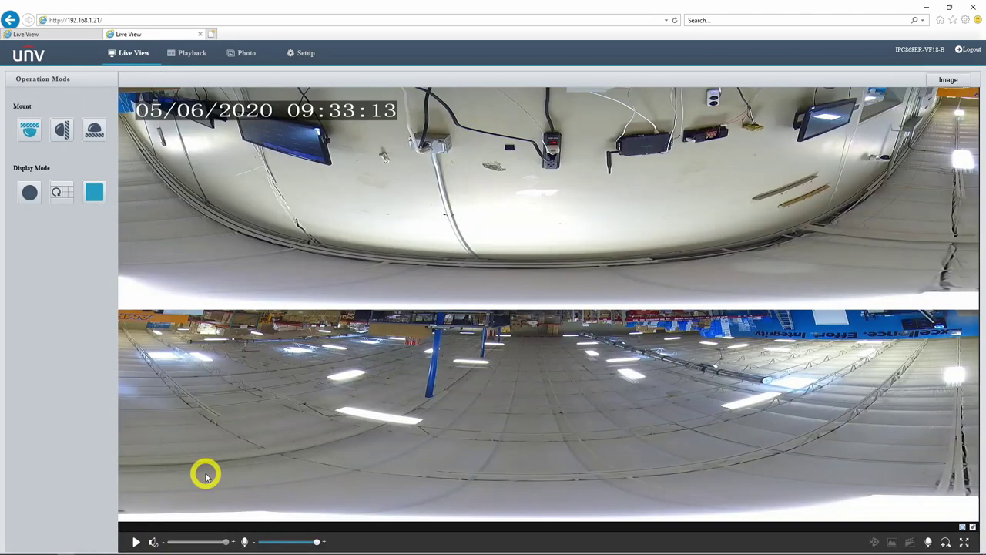
click(31, 192)
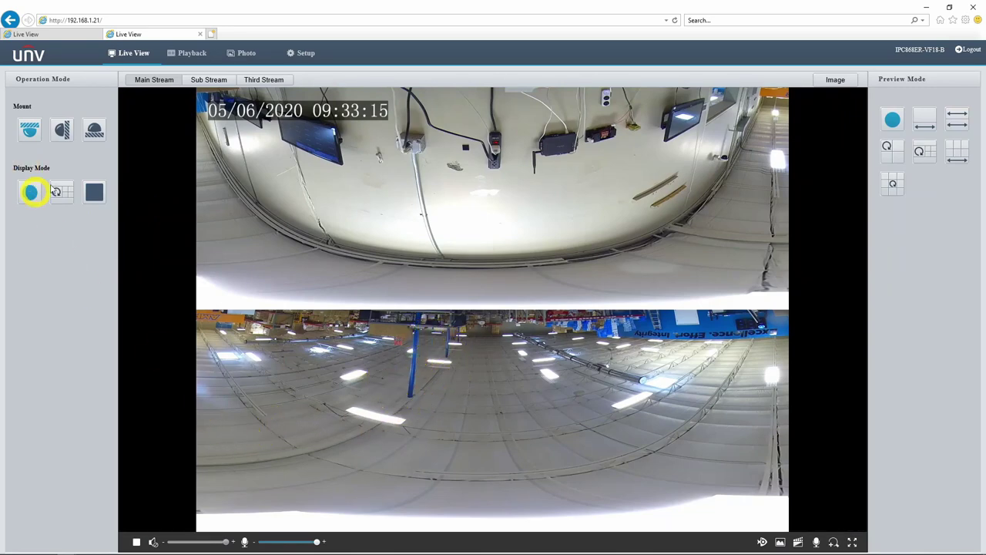
click(893, 123)
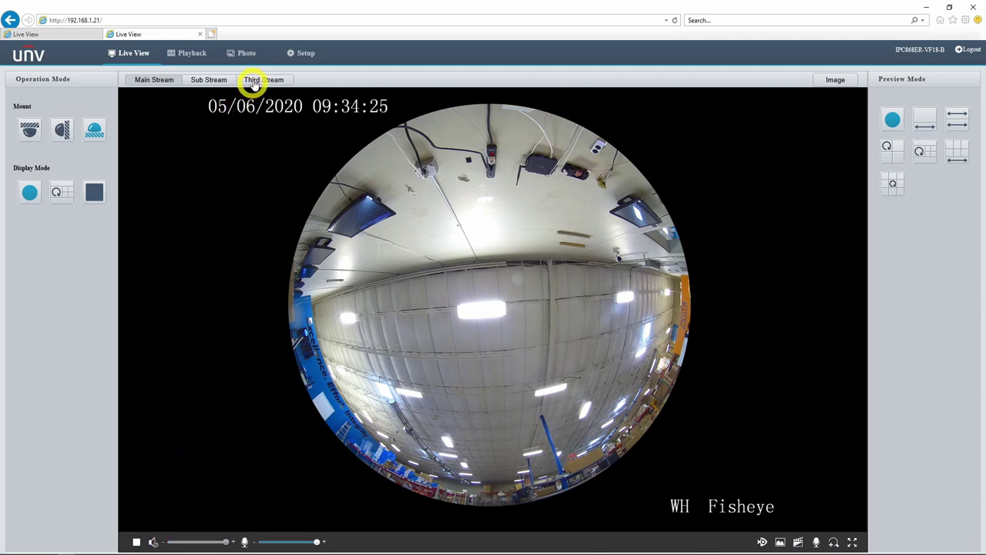
Open the IPC868ER camera's audio settings, and toggle the sound in its live view.
click(299, 54)
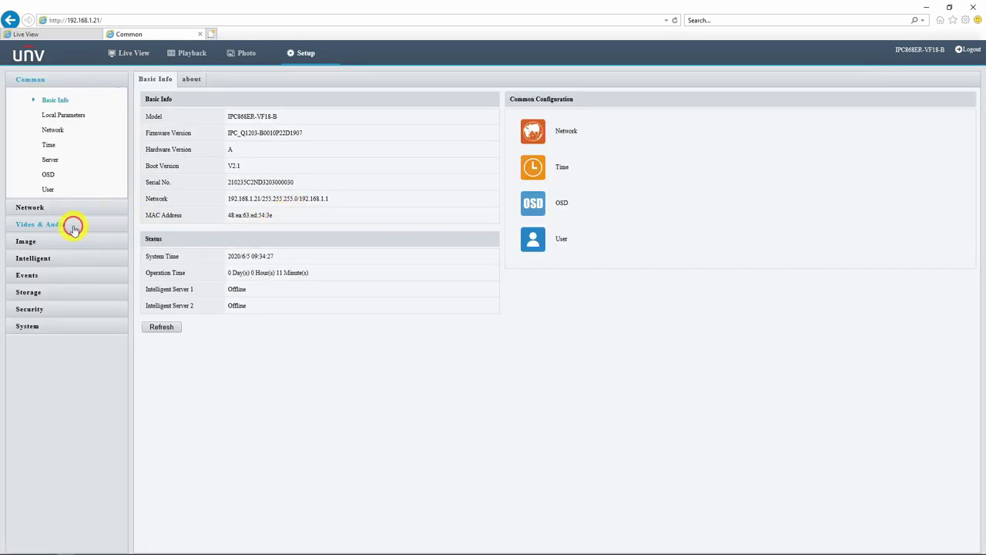
click(69, 227)
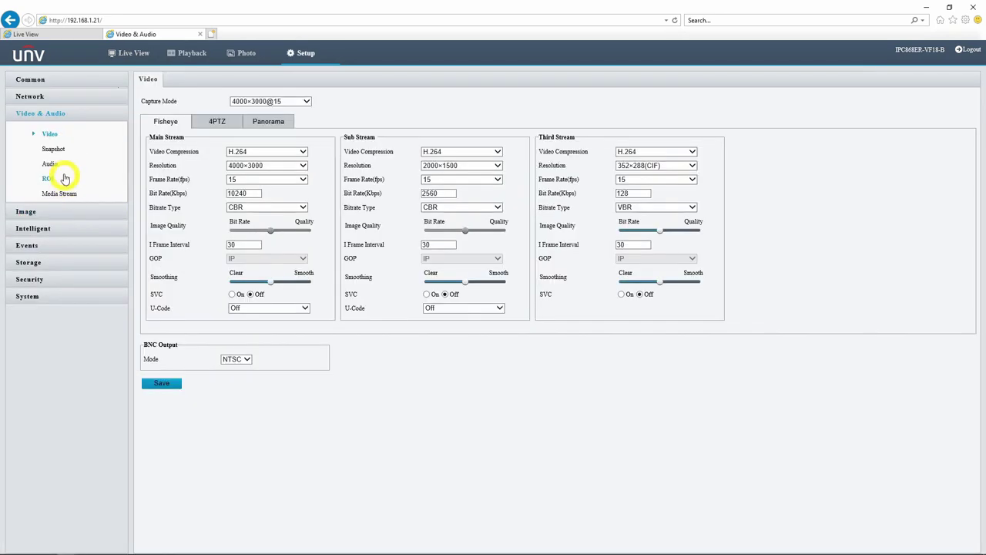
click(54, 162)
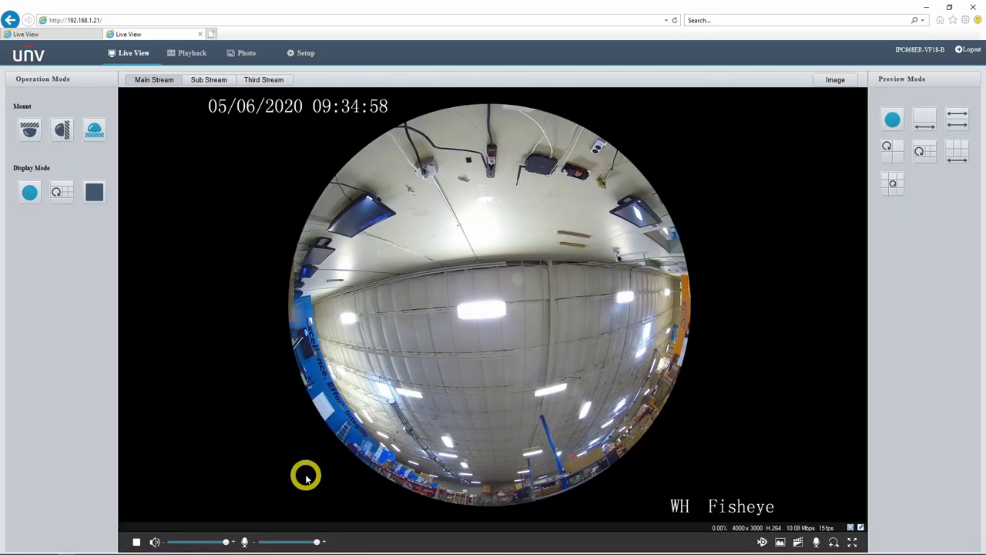
click(154, 541)
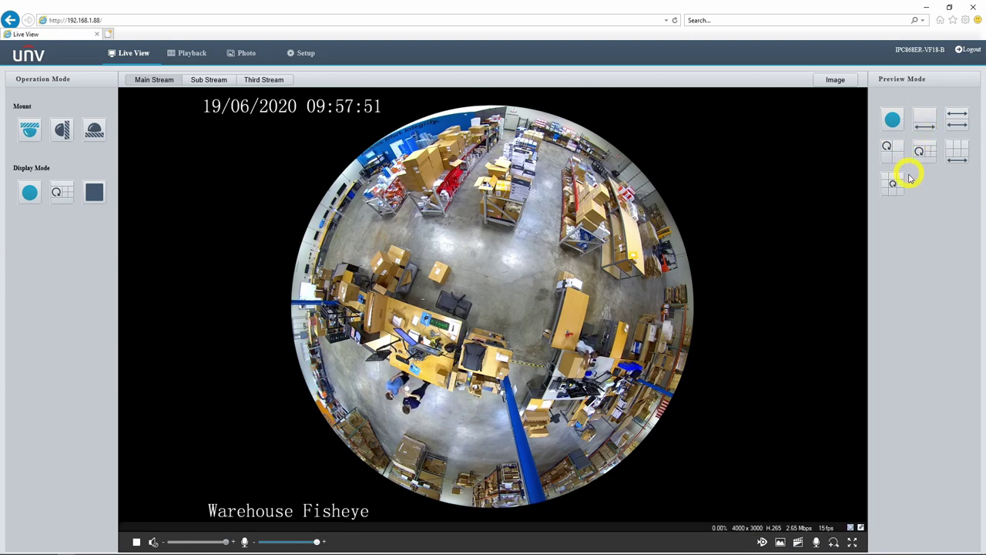
Preview the warehouse camera as a panorama with one PTZ view and as two panoramas, panning around the warehouse in both layouts.
click(927, 132)
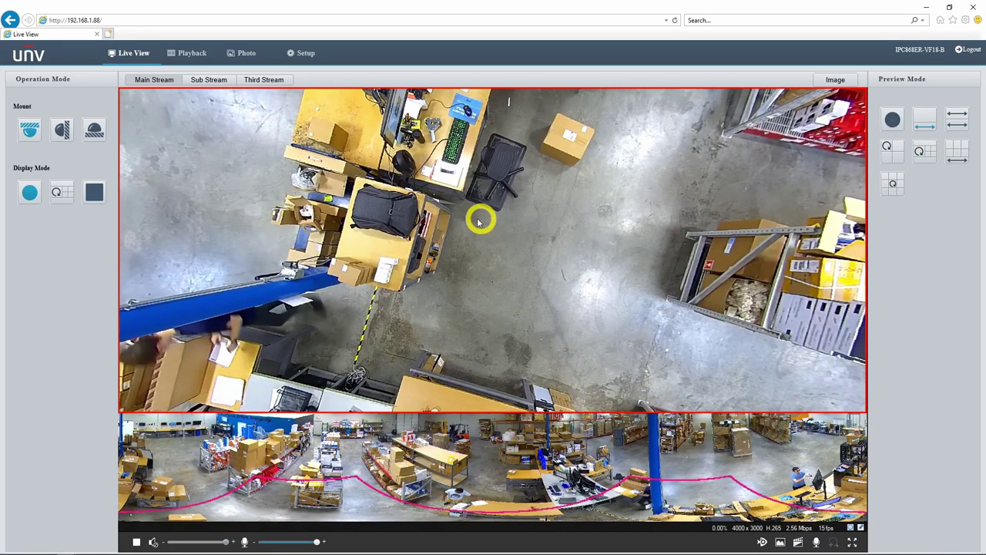
drag(506, 280, 418, 466)
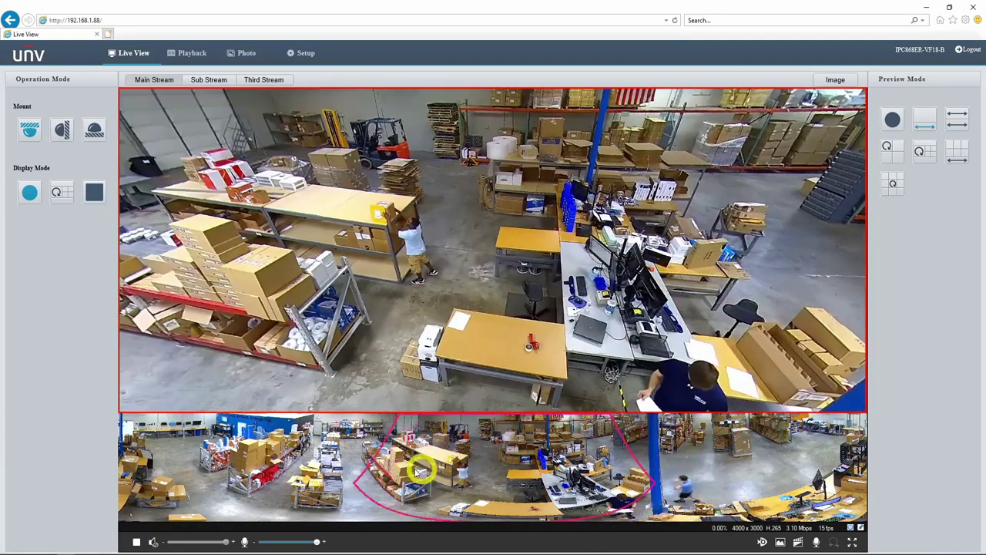
click(382, 452)
drag(382, 452, 671, 469)
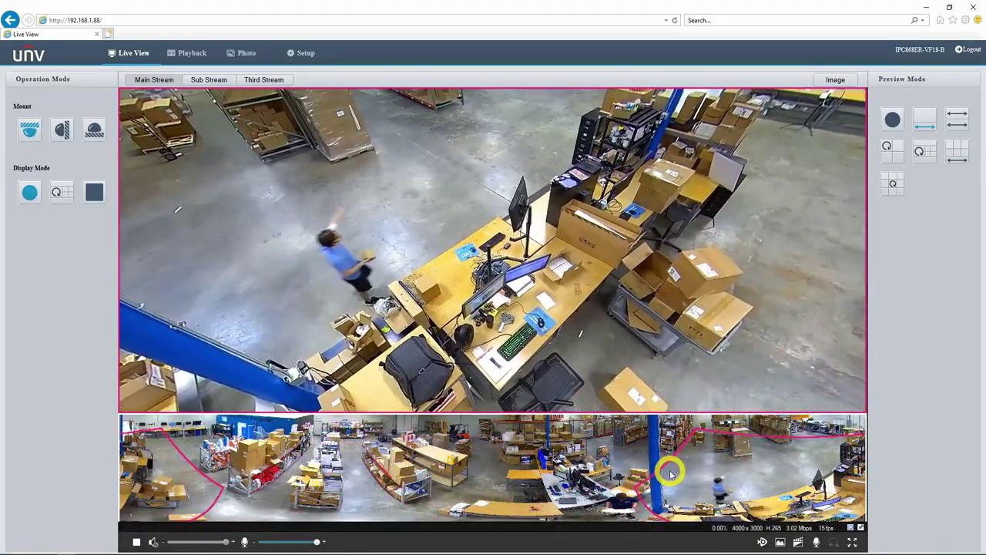
click(957, 125)
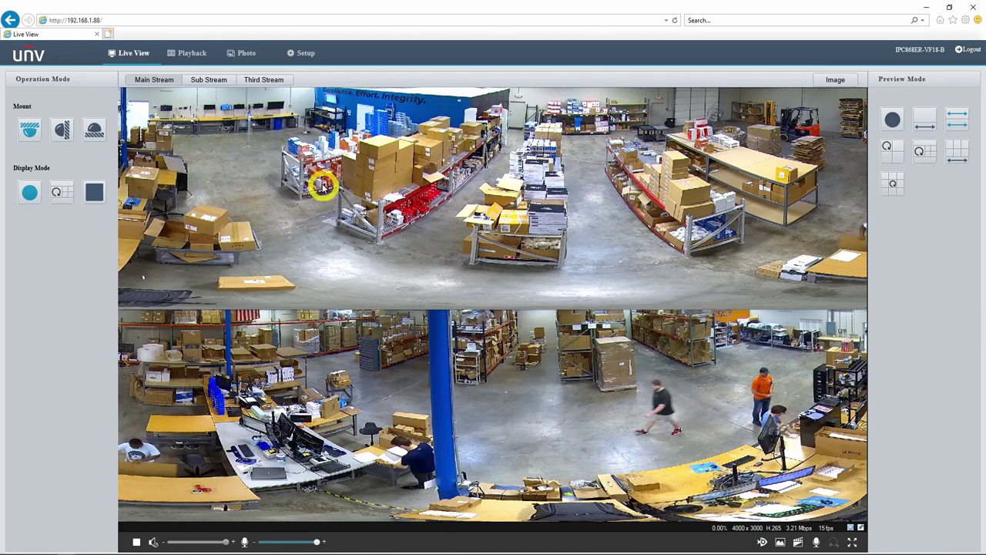
drag(158, 189, 656, 185)
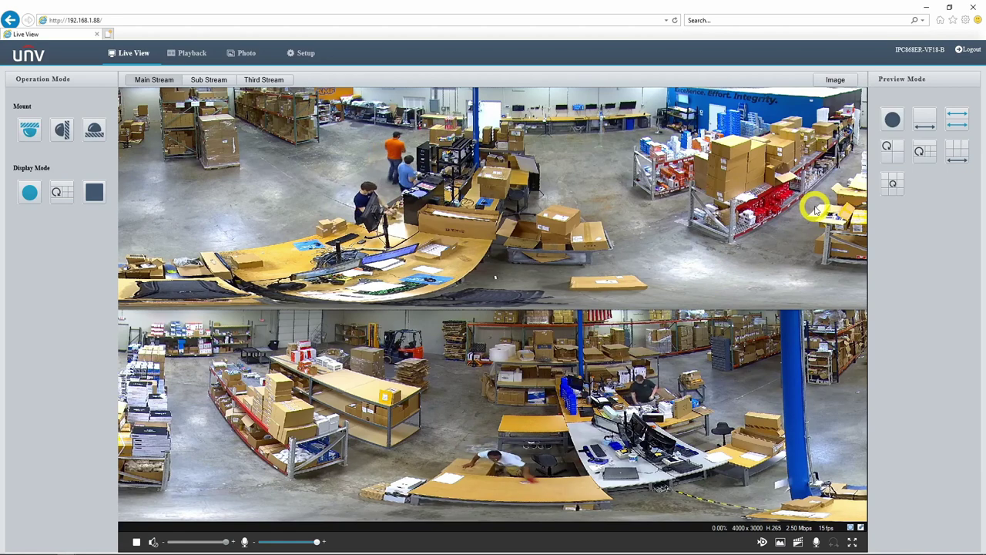
Preview the layouts with fisheye plus three PTZ, fisheye plus four PTZ, panorama plus six PTZ, and fisheye plus eight PTZ views.
click(893, 181)
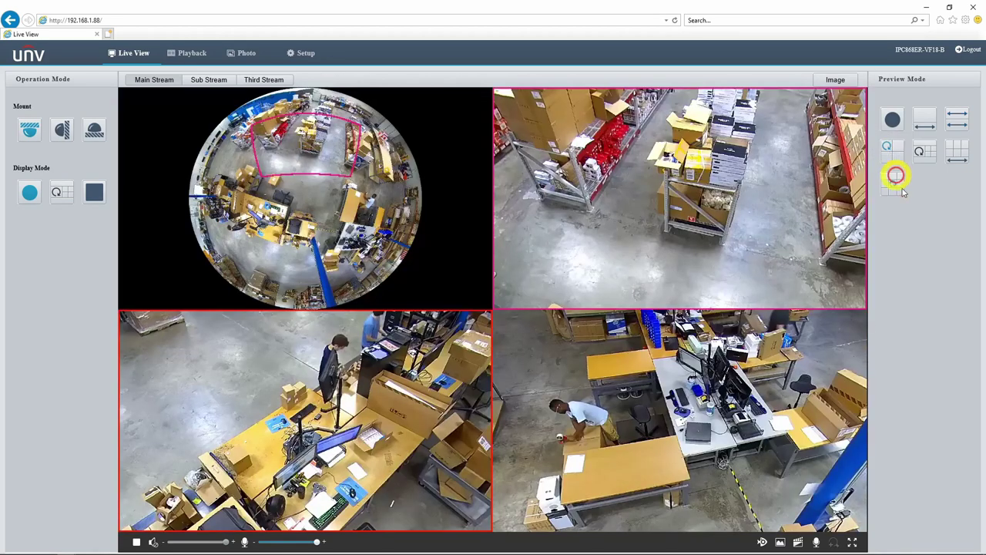
click(923, 154)
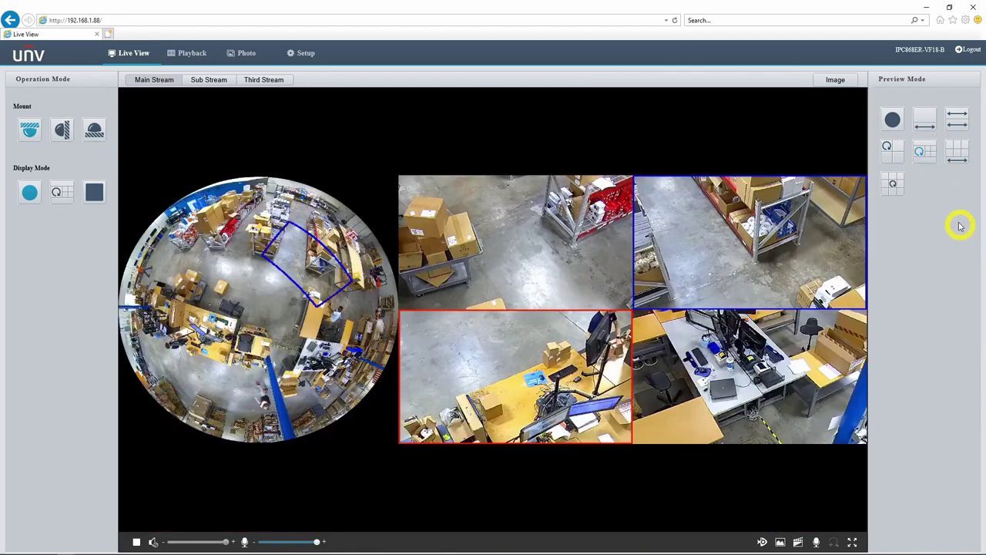
click(957, 153)
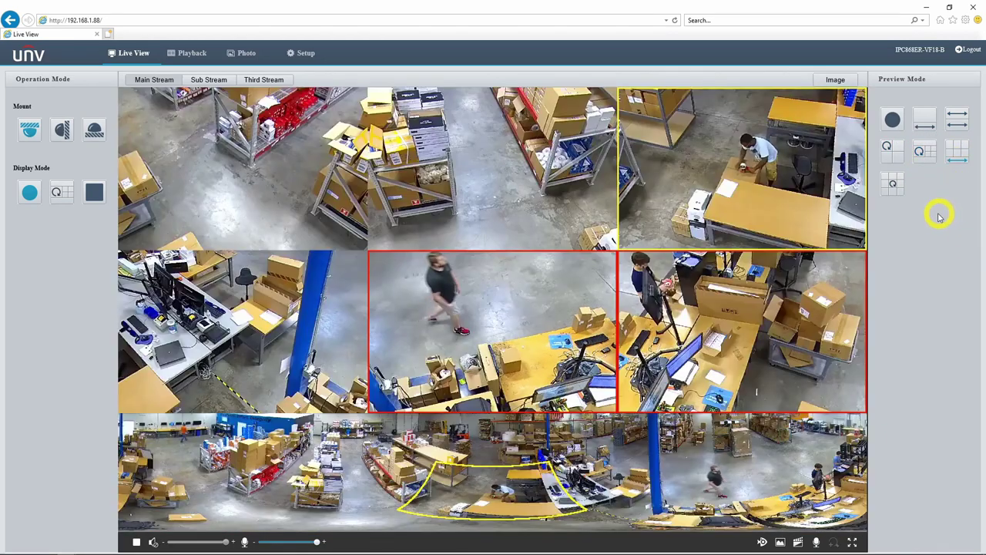
click(894, 183)
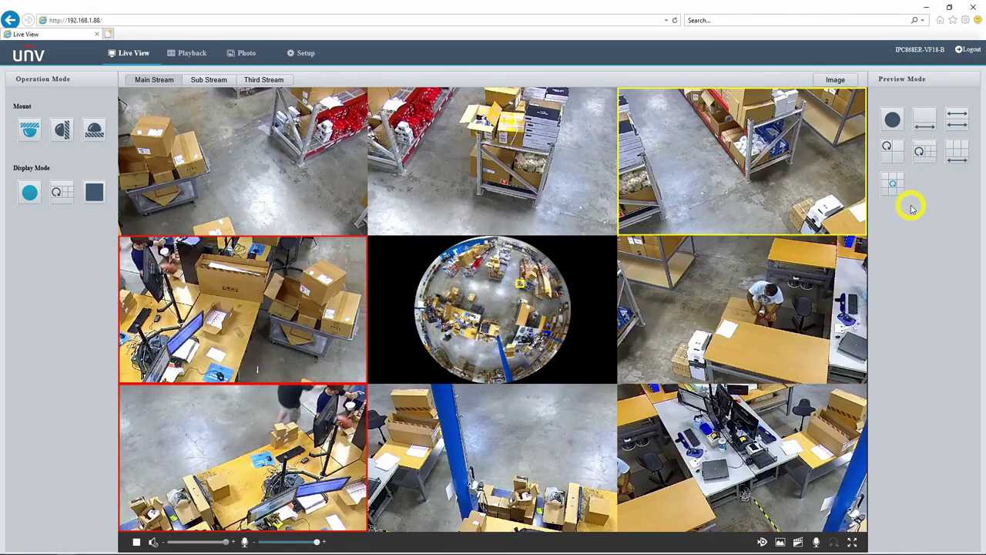
Return to the fisheye plus three PTZ preview and aim its PTZ views at different areas of the warehouse.
click(887, 146)
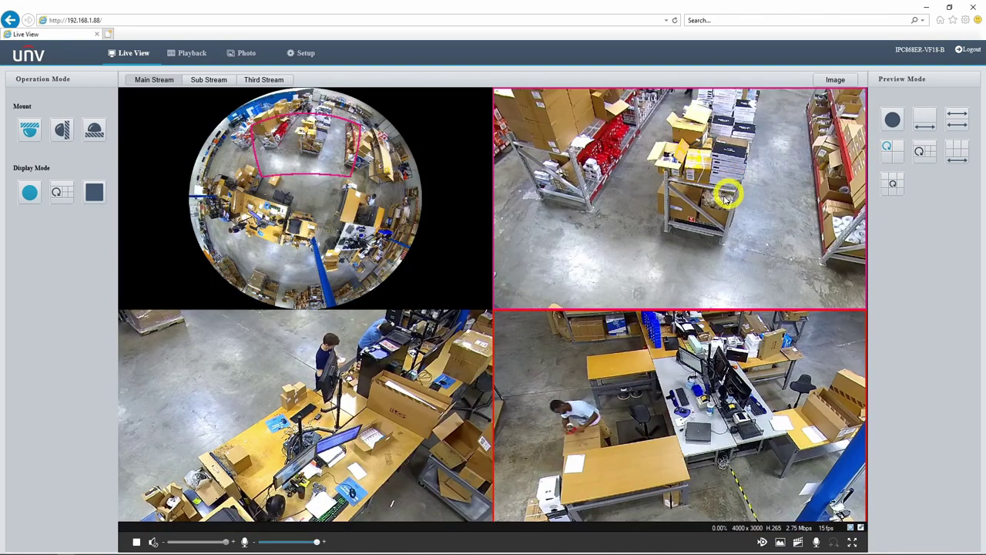
drag(632, 201, 542, 261)
drag(275, 203, 316, 240)
click(289, 482)
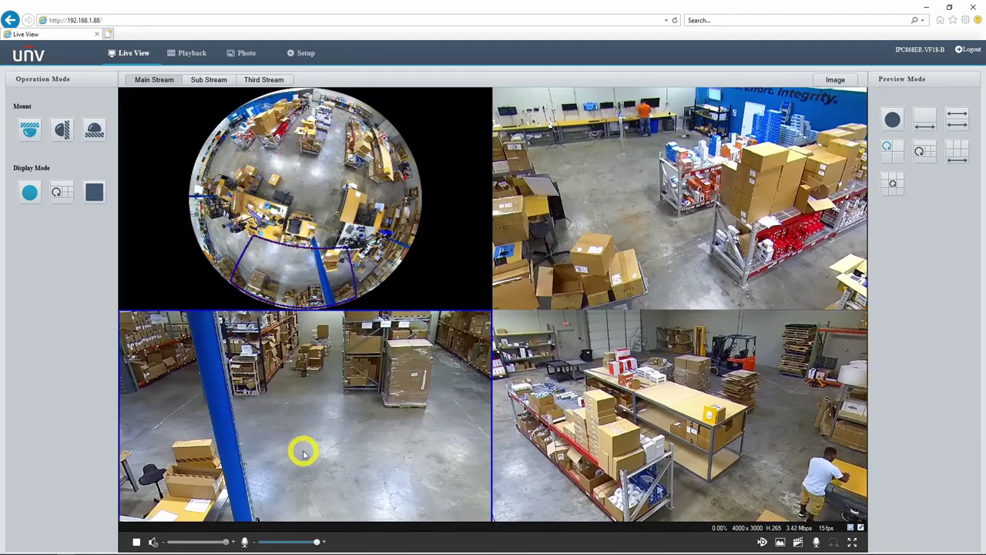
Zoom the PTZ views in and out, ending with wide views of the warehouse in all three.
scroll(302, 453, up, 2)
scroll(301, 444, down, 3)
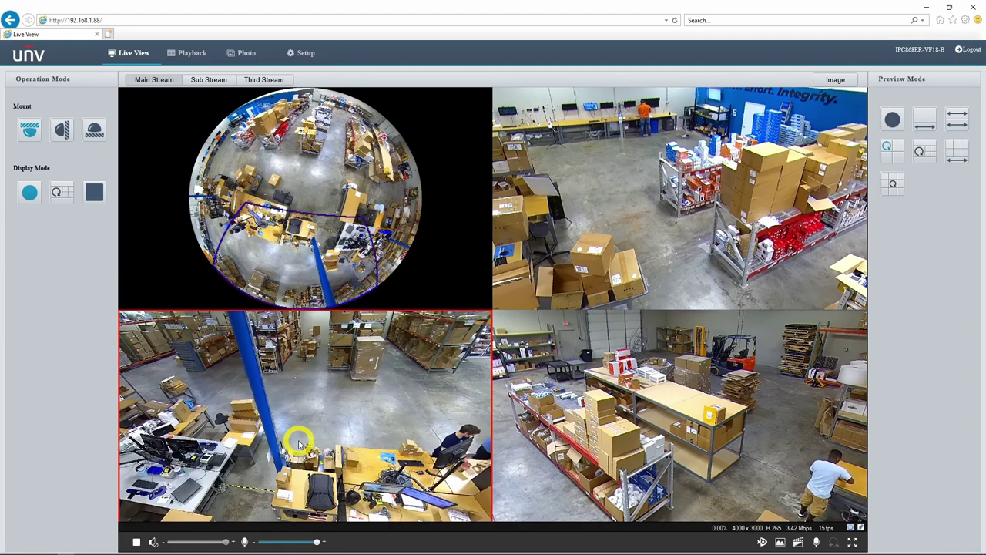
scroll(299, 442, up, 3)
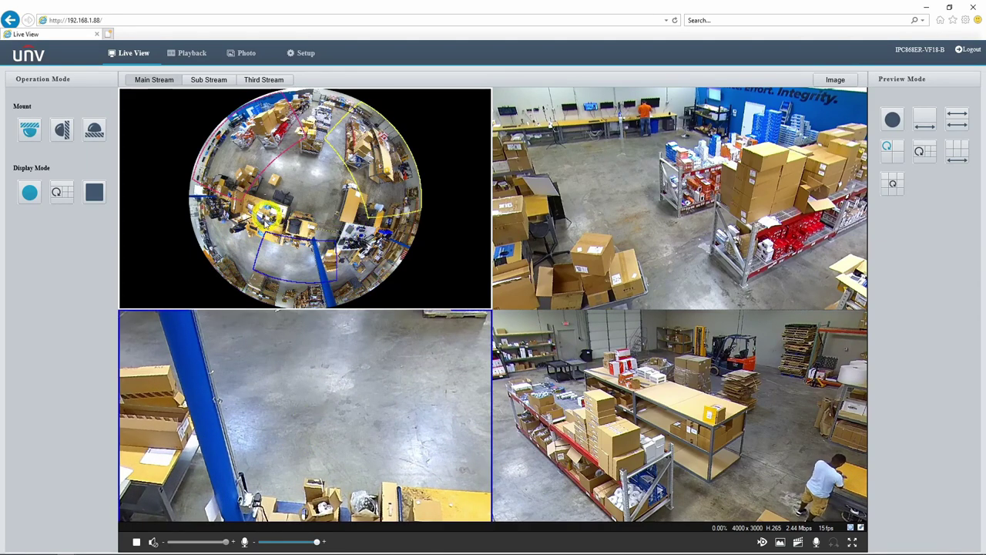
scroll(323, 391, down, 3)
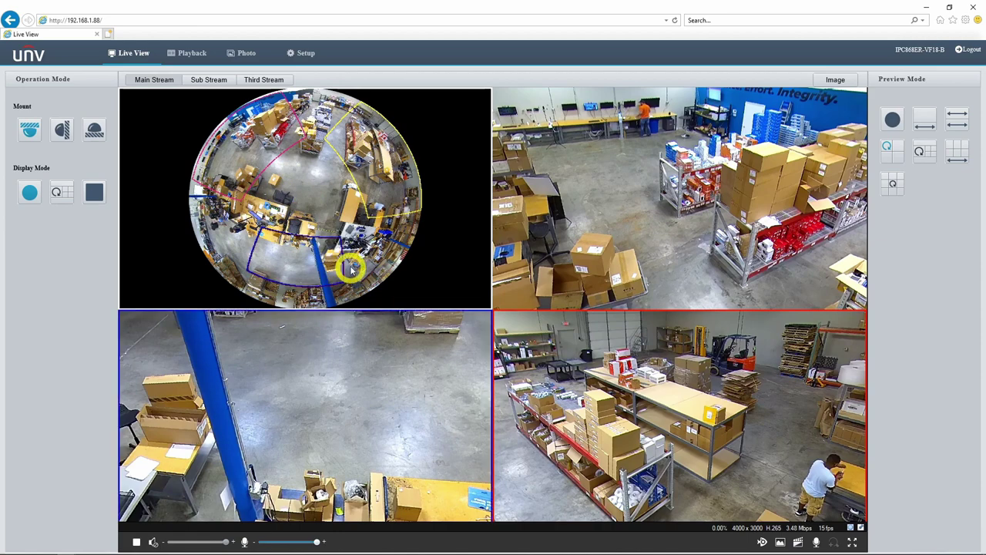
scroll(332, 429, down, 3)
scroll(330, 431, up, 3)
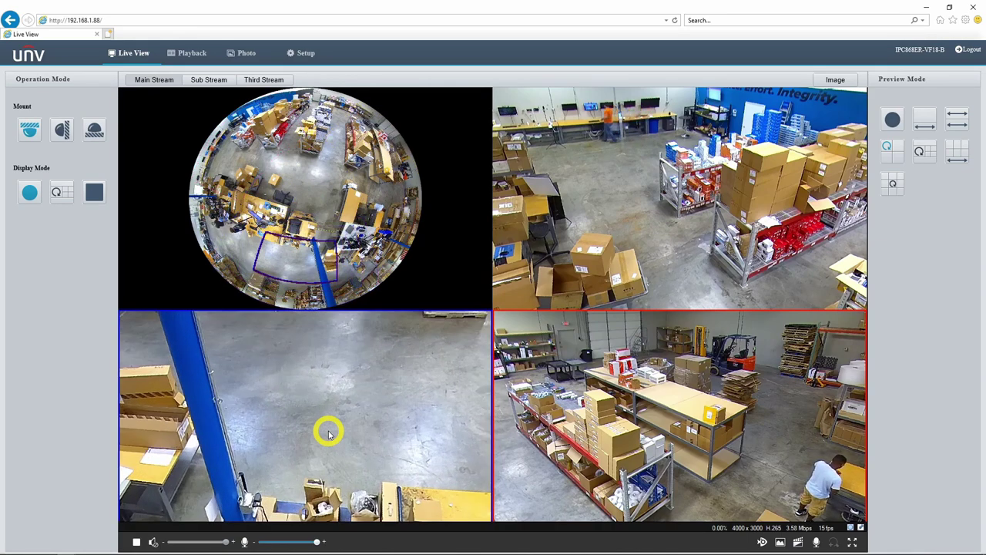
scroll(329, 433, down, 3)
click(688, 468)
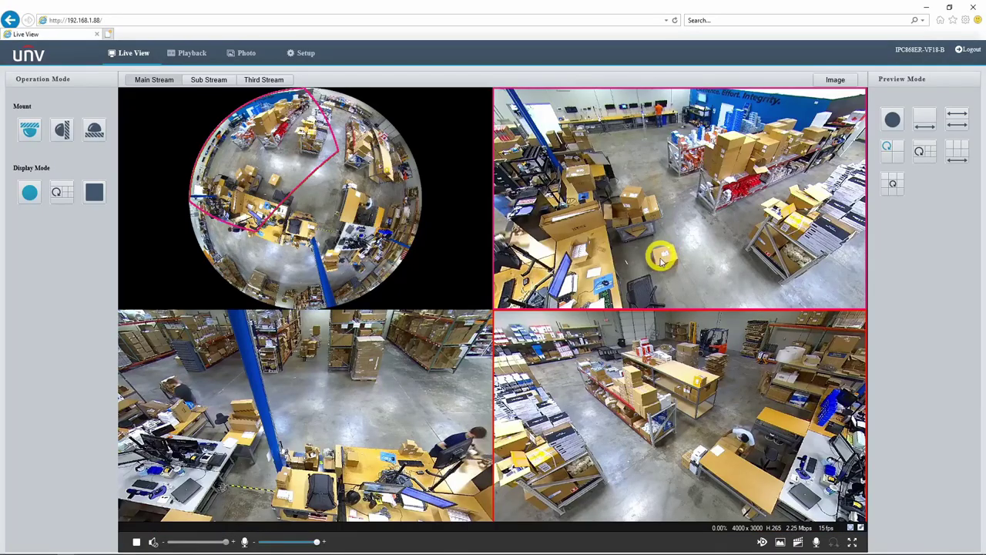
click(203, 191)
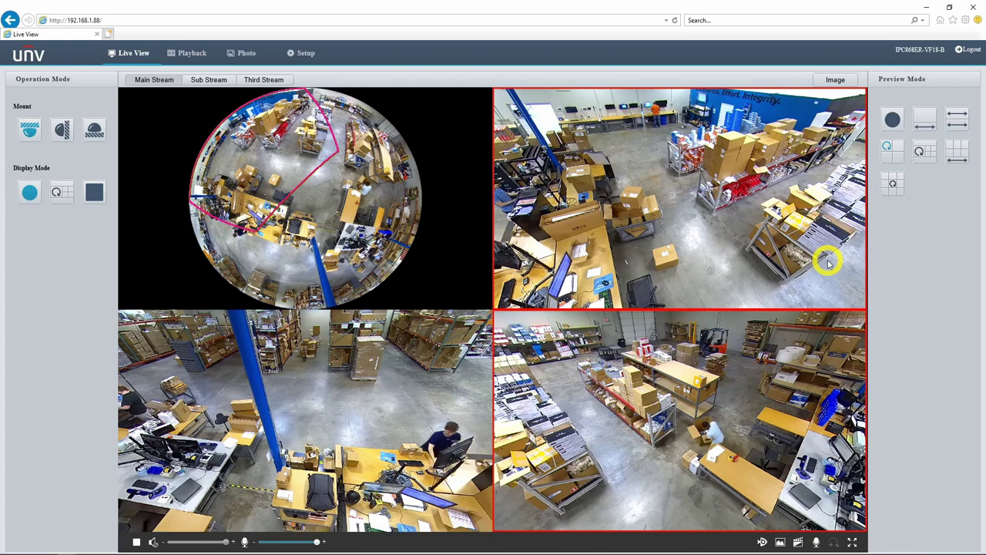
Switch to the two-panorama preview and record it locally while panning the panoramas around the warehouse.
click(955, 118)
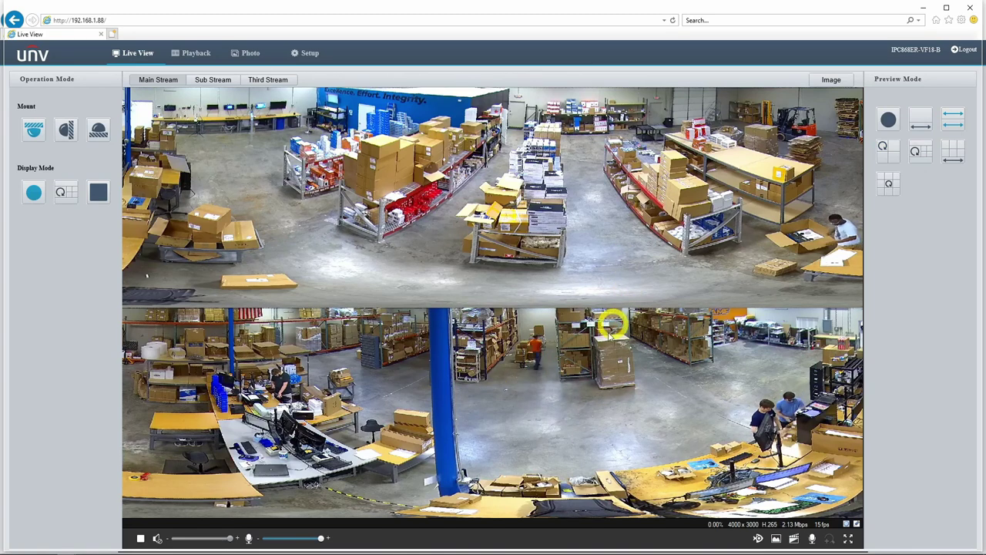
click(794, 540)
drag(243, 204, 640, 229)
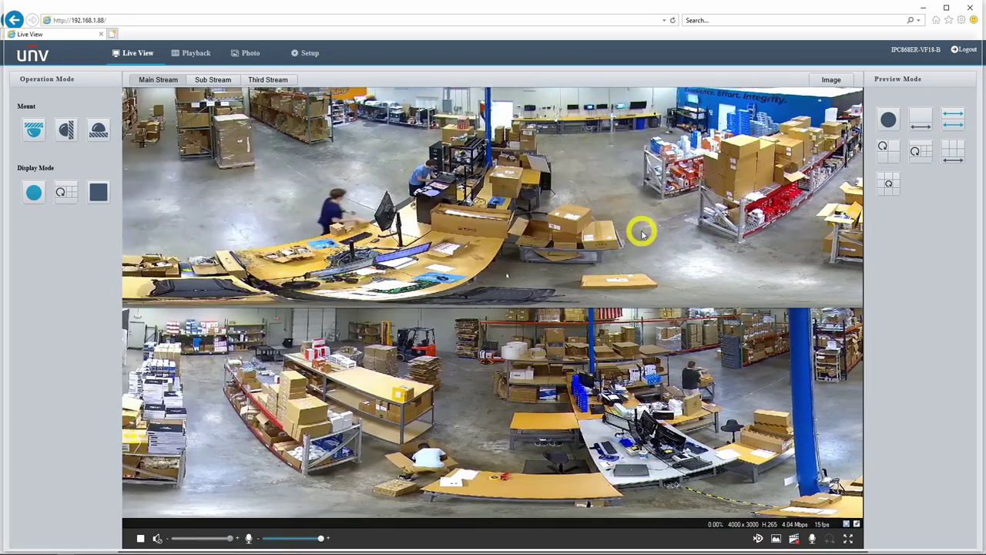
drag(279, 247, 639, 259)
drag(272, 247, 599, 204)
drag(288, 222, 724, 429)
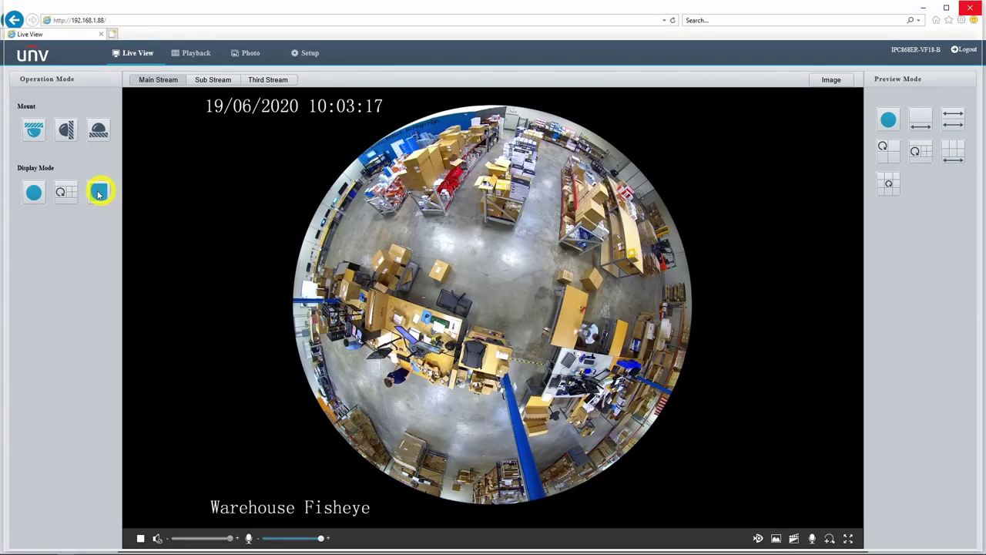
Switch the warehouse camera's display mode to panorama.
click(97, 194)
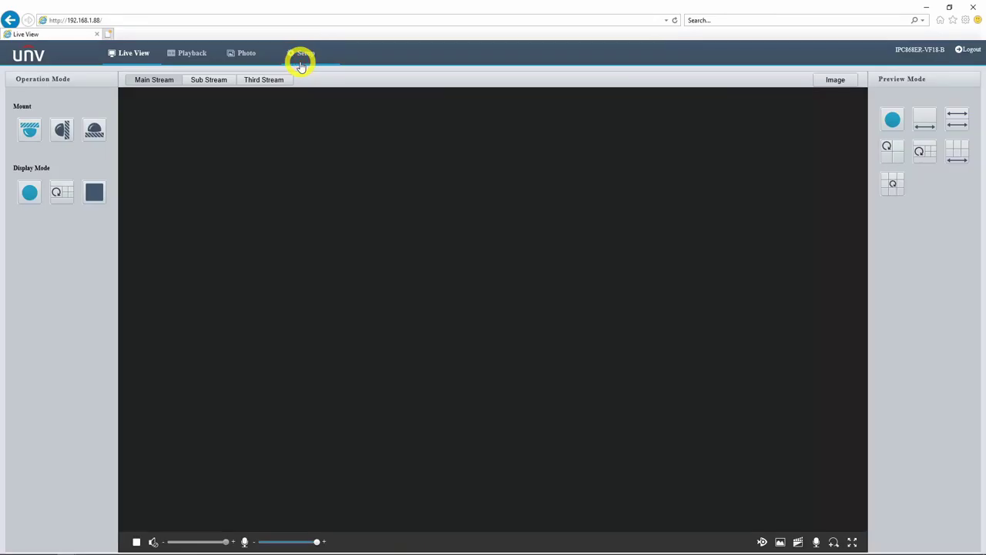
Examine the fisheye, 4PTZ and panorama stream settings in the camera's video configuration, including the PTZ1 resolution options.
click(299, 54)
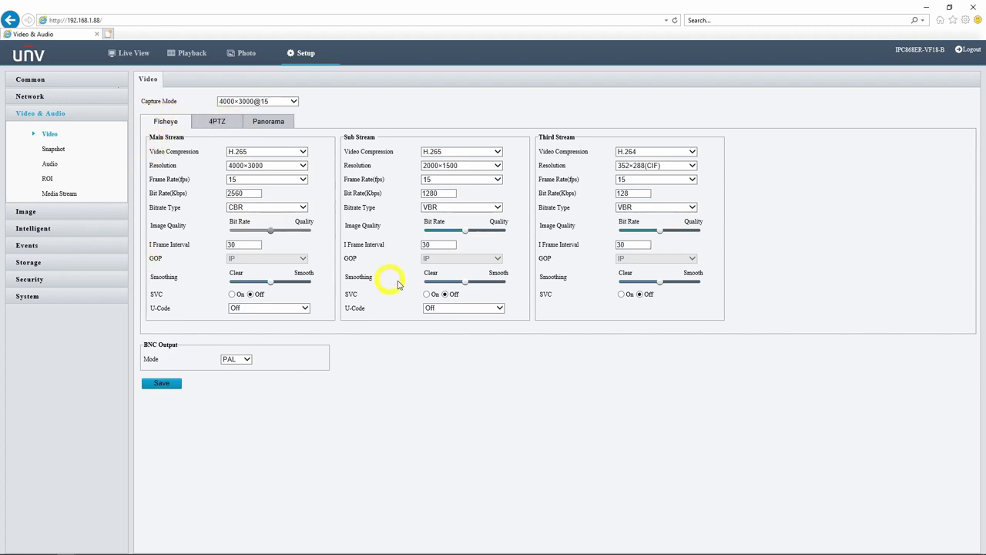
click(214, 123)
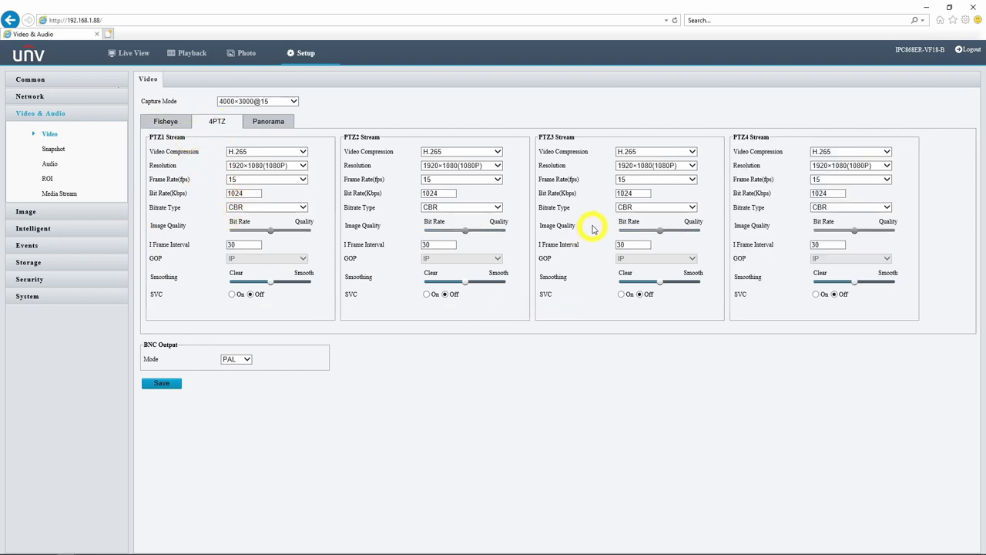
click(269, 124)
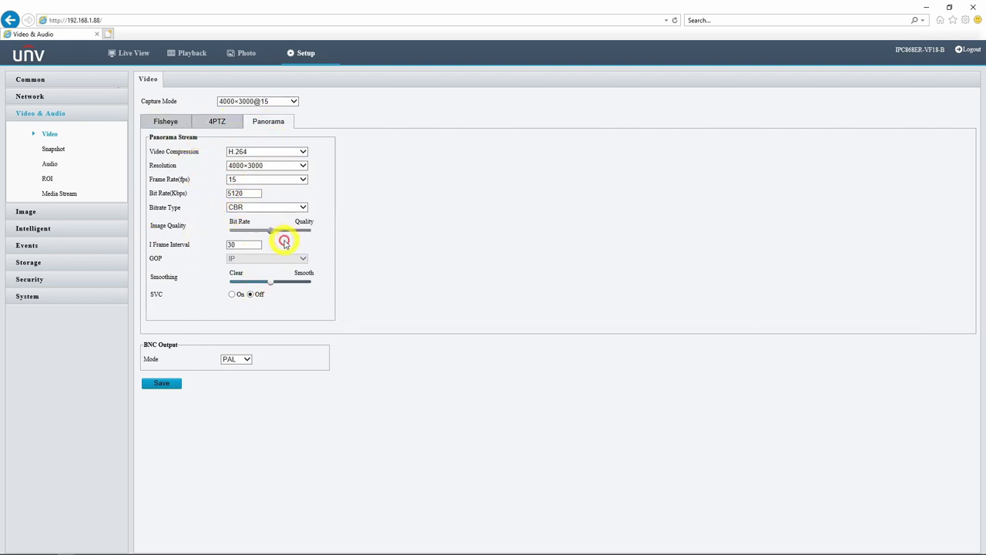
click(165, 123)
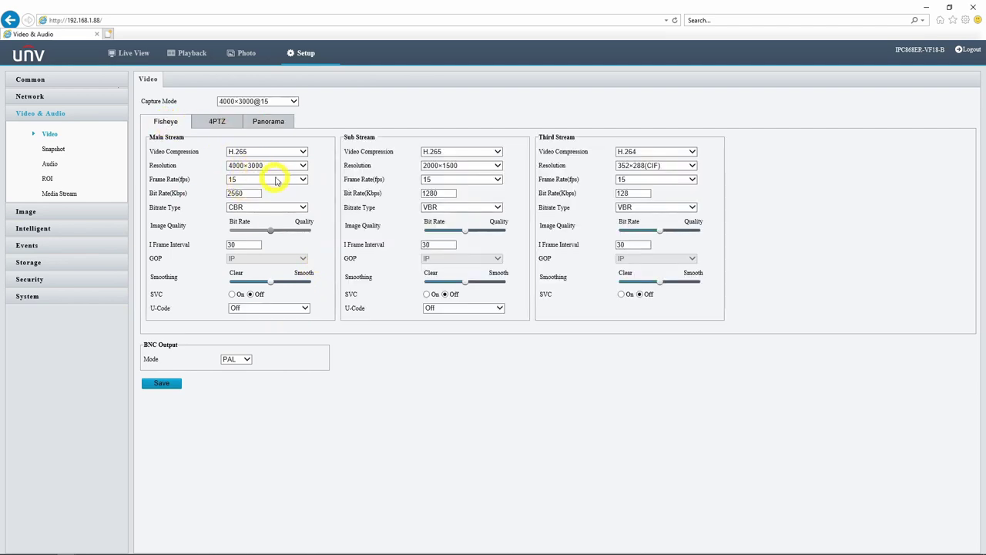
click(269, 124)
click(226, 125)
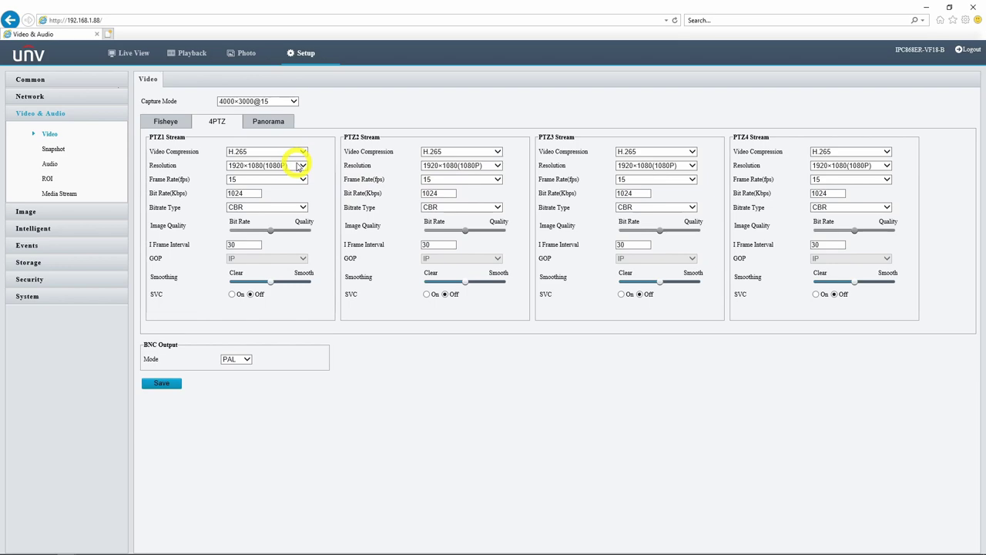
click(299, 166)
click(308, 163)
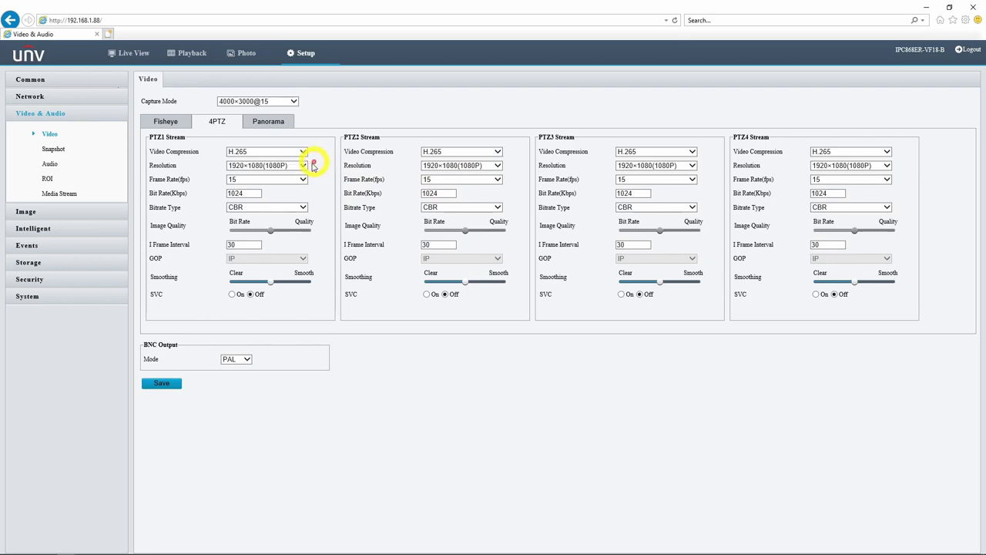
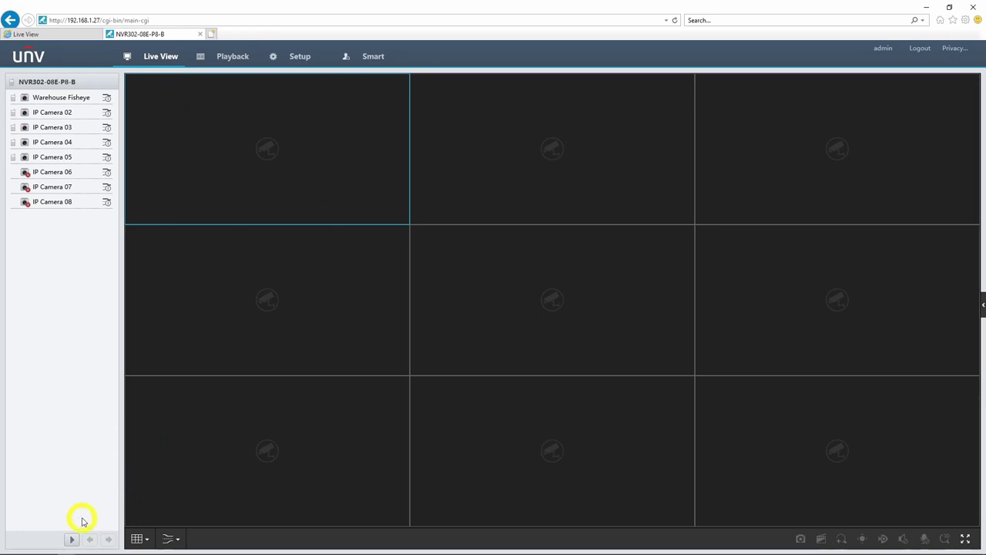
Start live view of all cameras on the NVR, enlarge IP Camera 02 and pan it toward the blue wall.
click(75, 540)
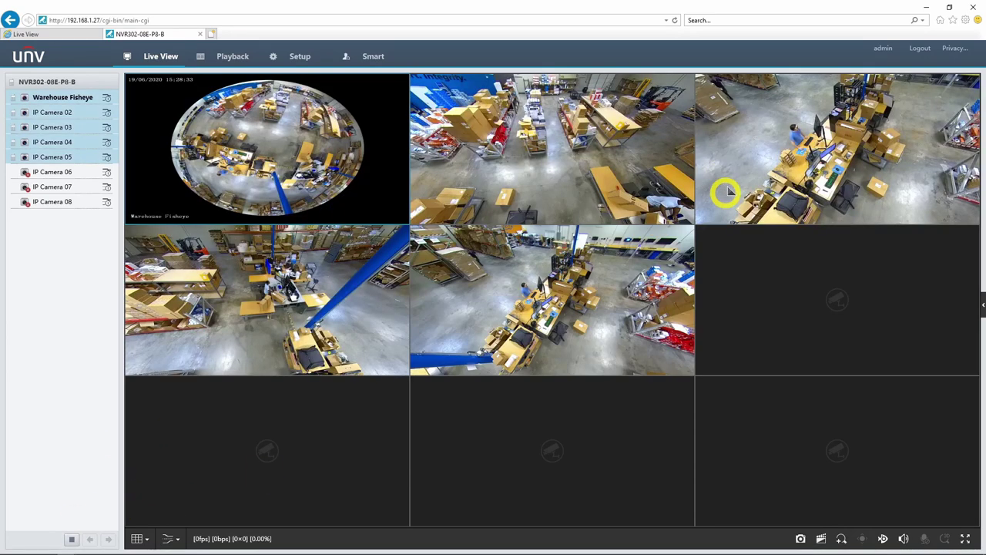
double_click(500, 108)
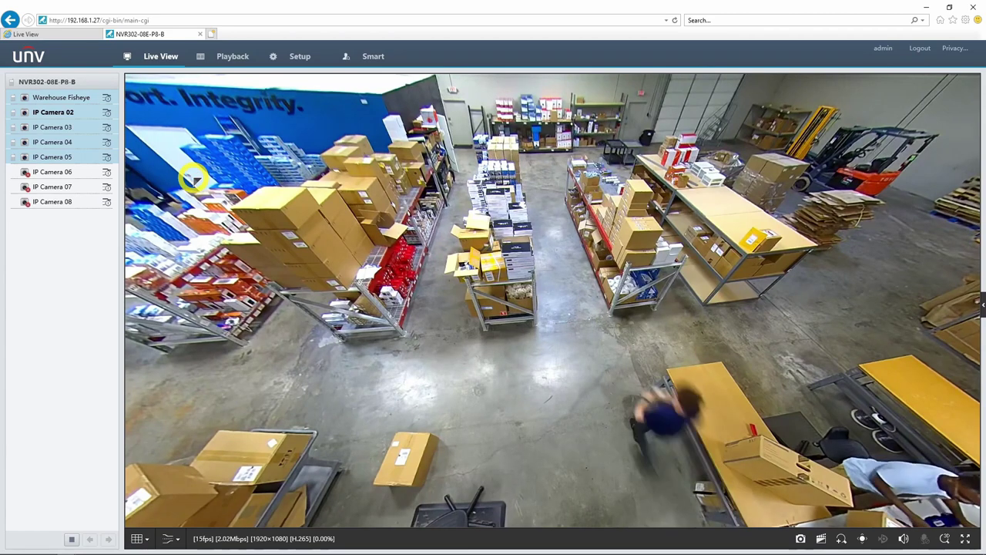
drag(193, 178, 178, 191)
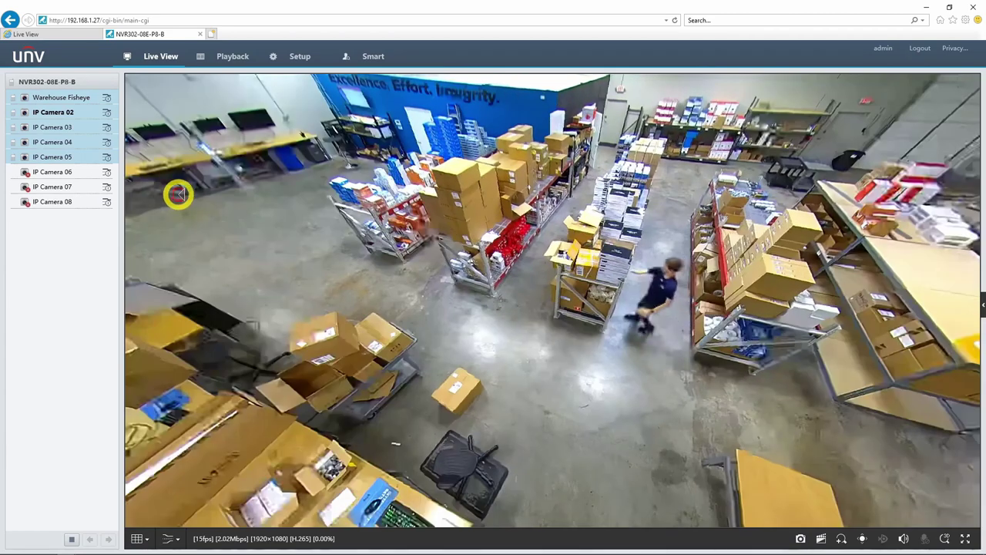
Enable PTZ control for IP Camera 02 and pan its view right toward the forklift and workbenches.
click(862, 537)
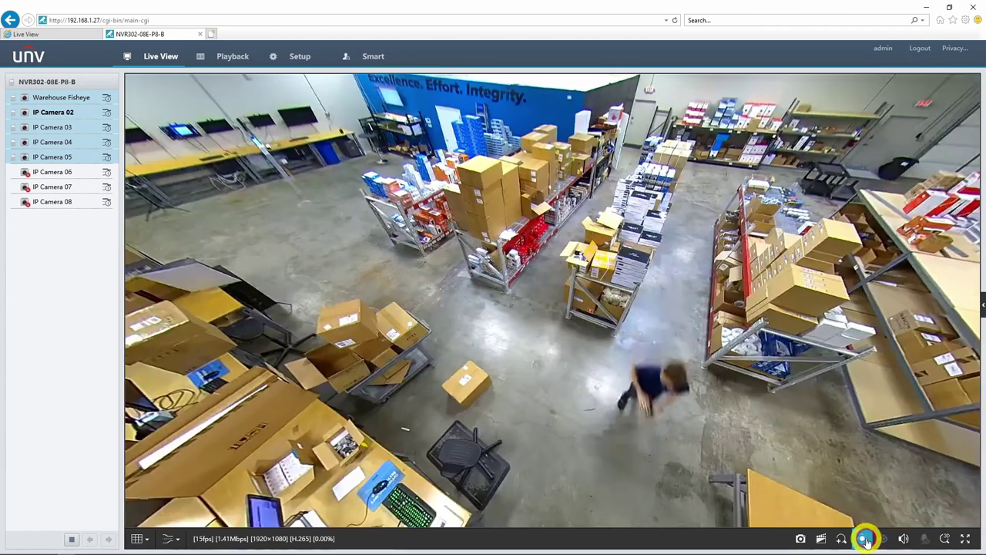
click(983, 304)
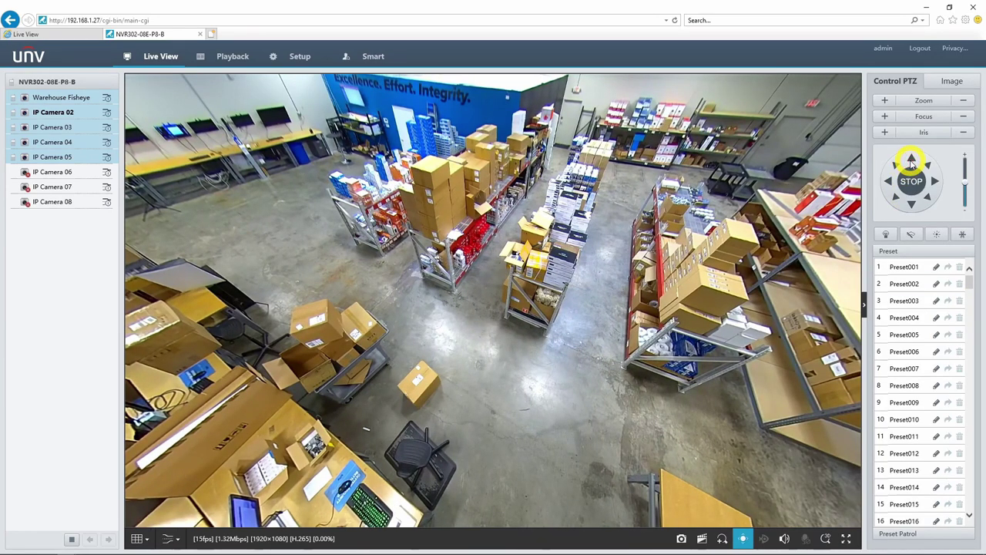
click(935, 182)
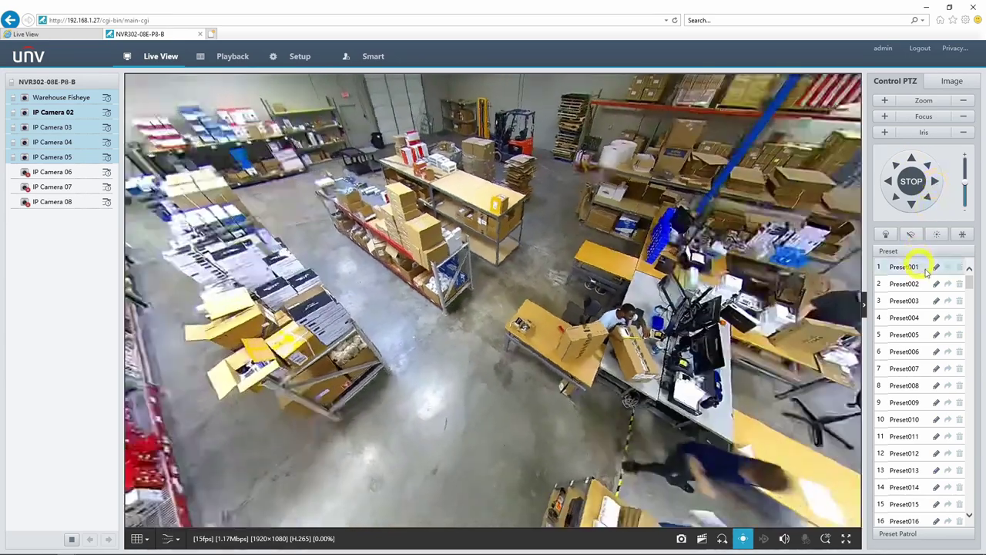
Review the NVR's camera list and auto-search the network for available cameras, closing the search without selecting any.
click(298, 59)
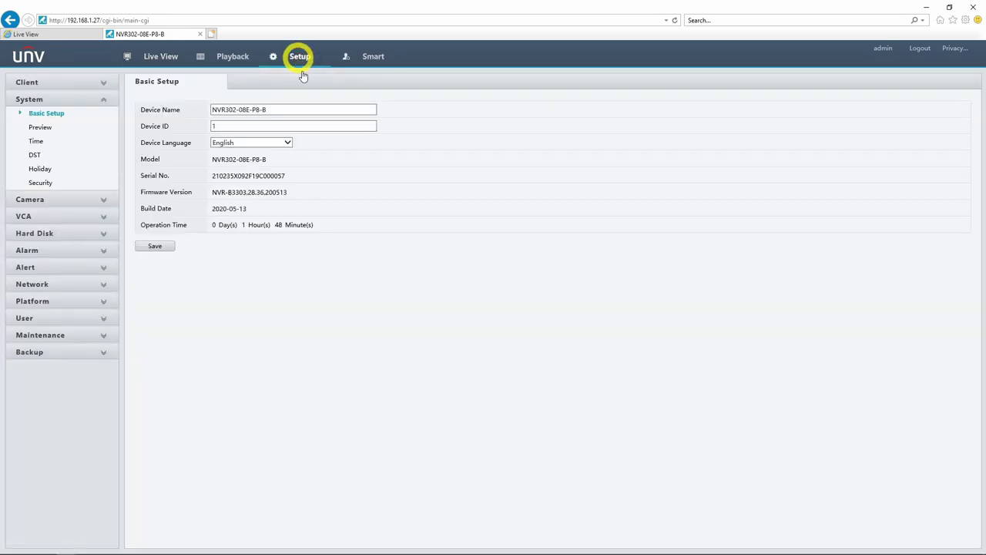
click(96, 200)
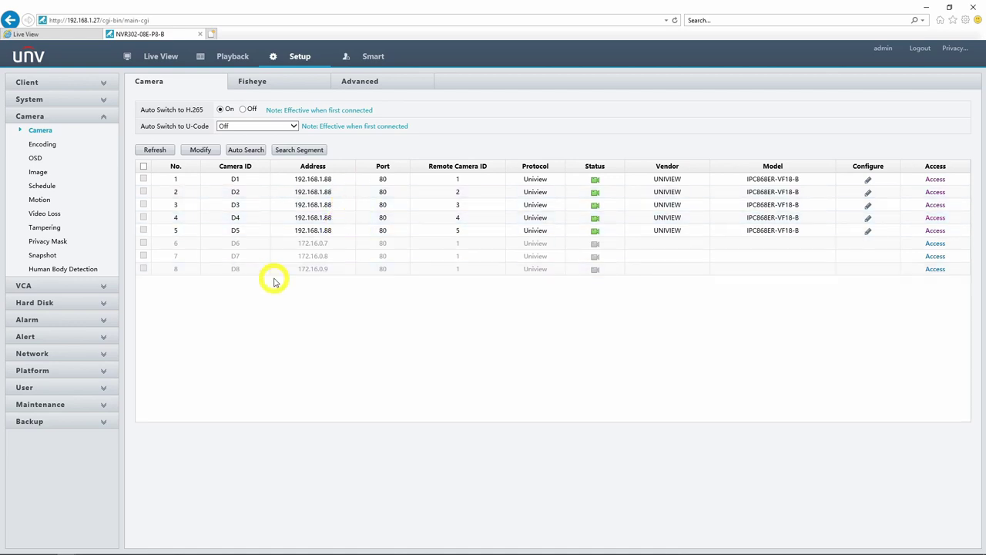
click(255, 150)
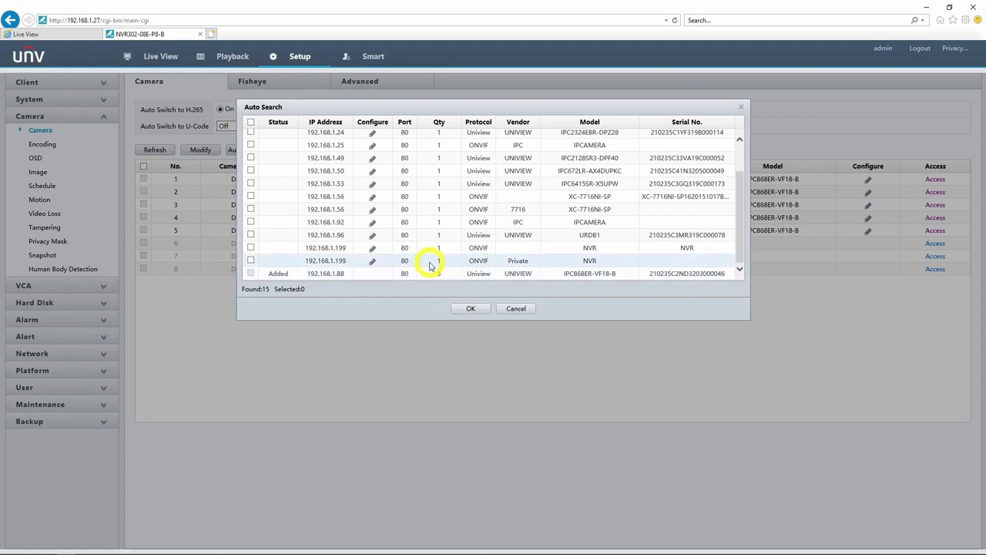
click(474, 310)
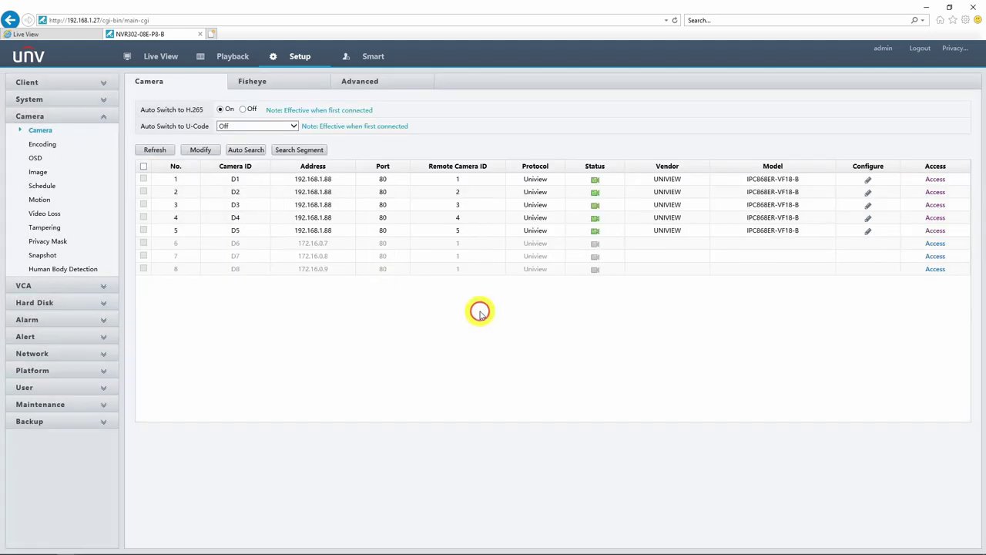
Check the fisheye camera's own live view, and auto-search again from the NVR to find its entry at 192.168.1.88.
click(67, 34)
click(87, 246)
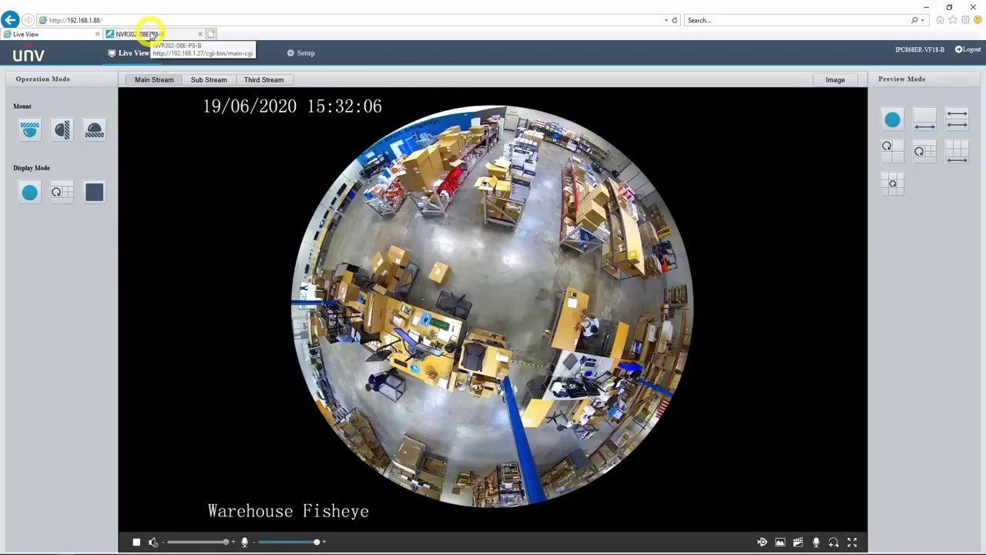
click(149, 34)
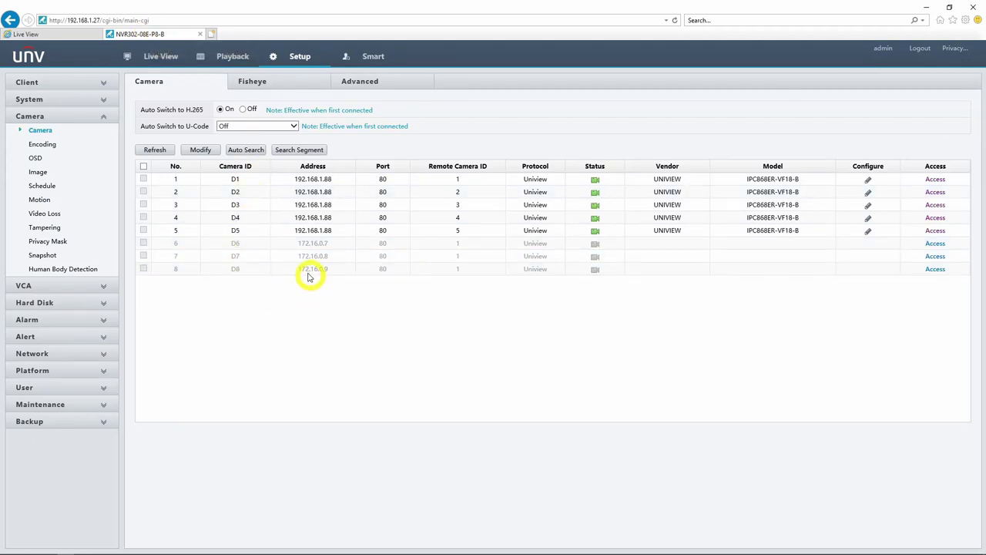
click(238, 151)
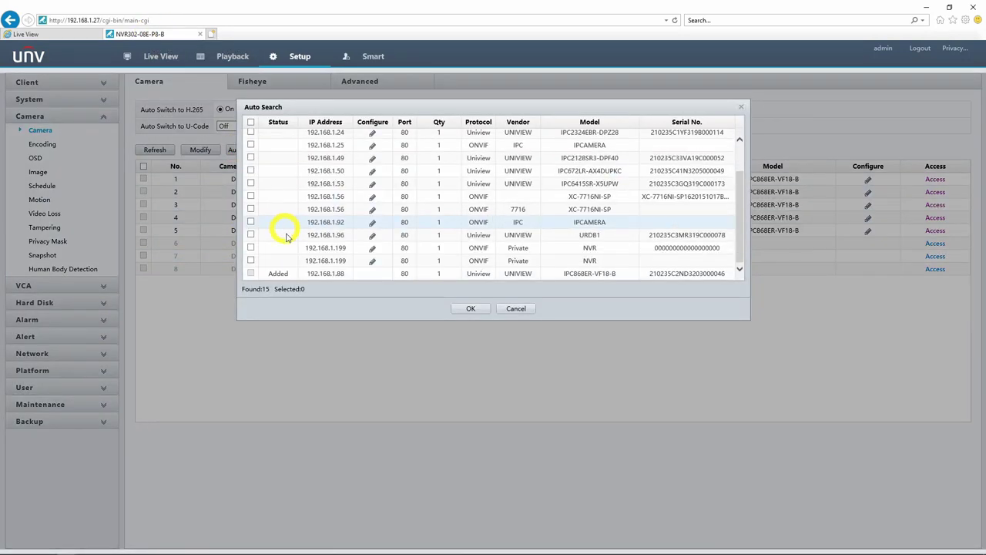
click(329, 275)
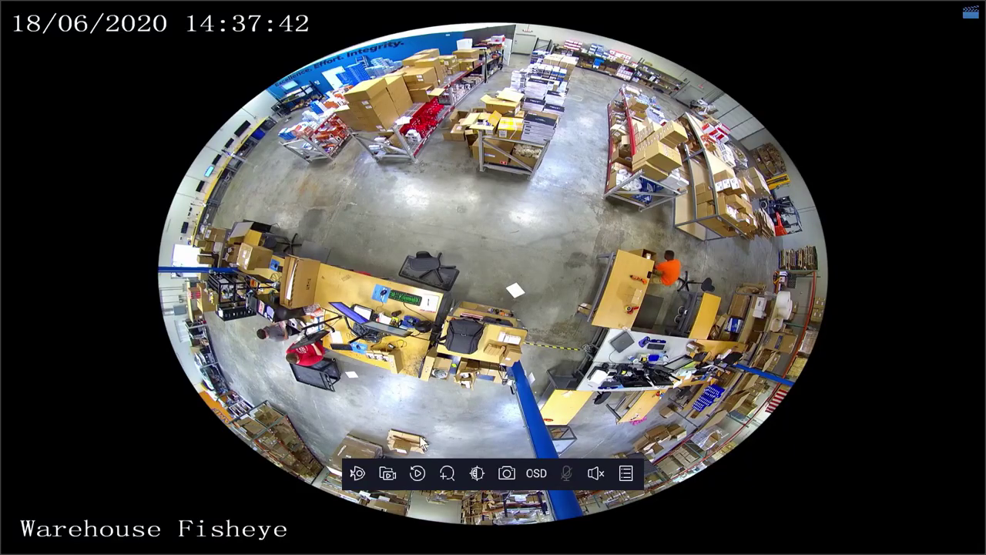
On the NVR's local display, set Warehouse Fisheye to 360°Panoramic+1PTZ and aim the PTZ view at the workbenches and blue pole.
click(356, 472)
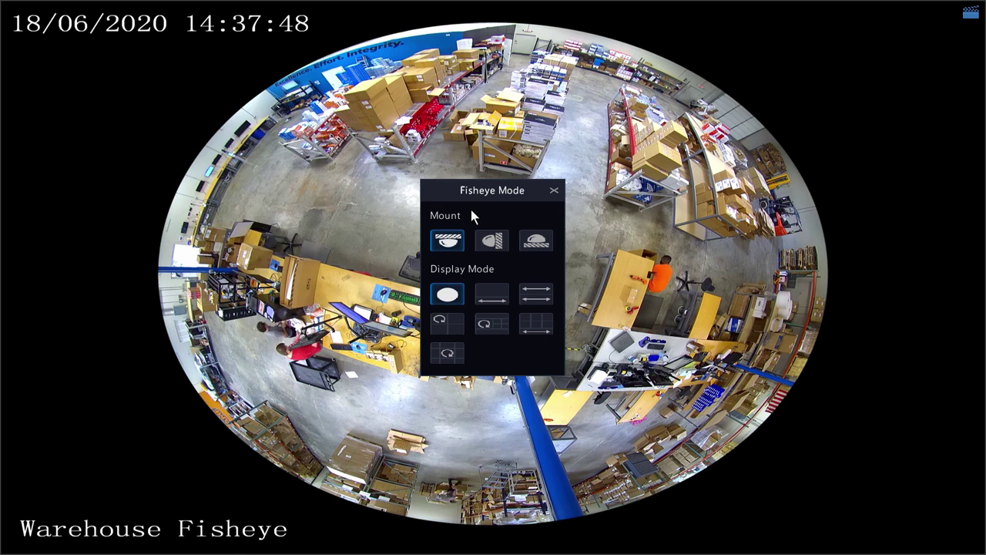
drag(412, 190, 121, 194)
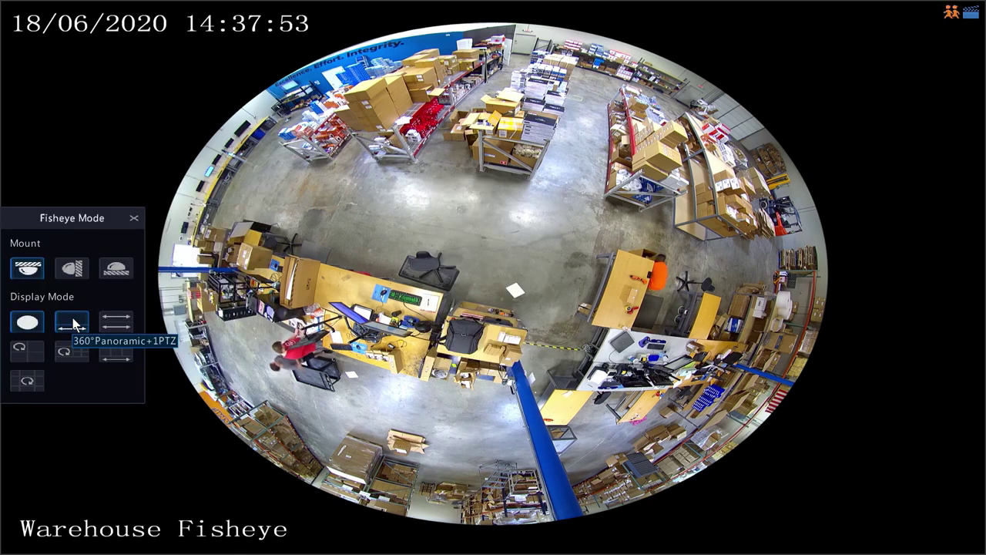
click(75, 327)
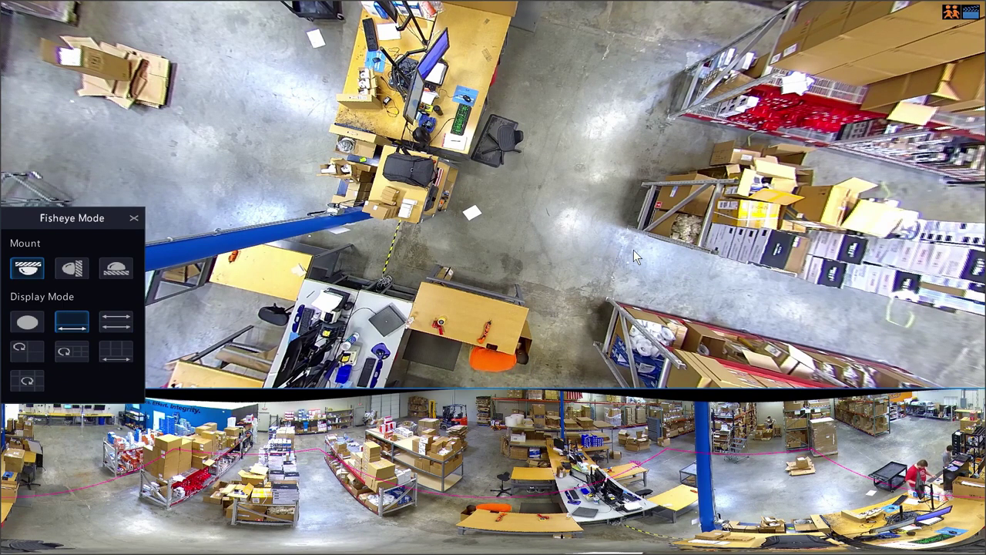
drag(382, 229, 101, 334)
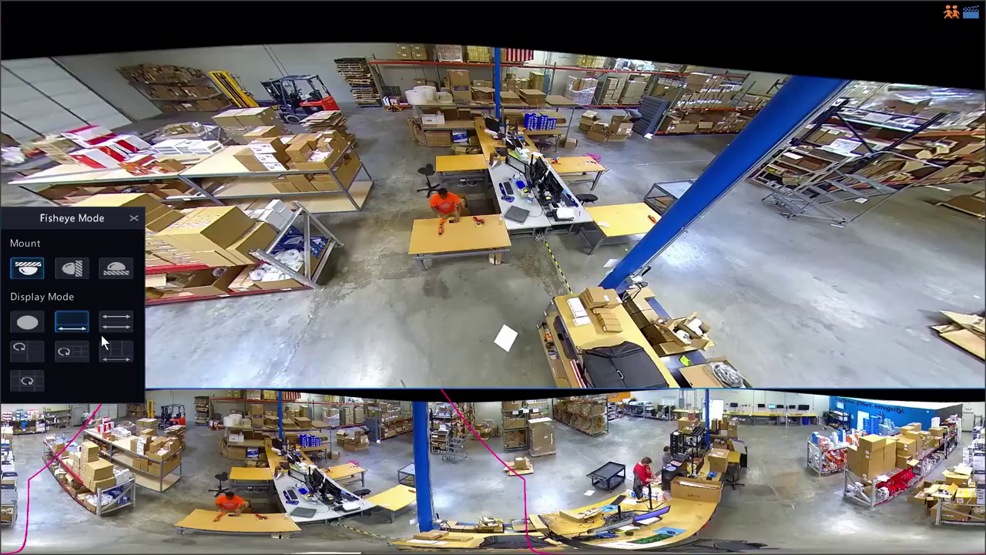
Try the two-panorama and fisheye plus three PTZ display modes, ending on Fisheye+8PTZ with several PTZ views tilted downward.
click(117, 324)
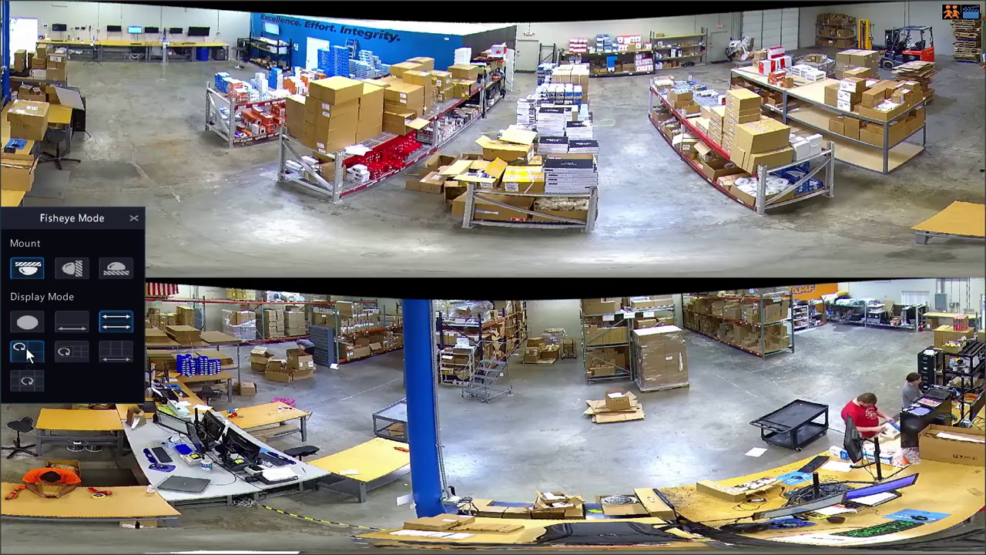
click(87, 353)
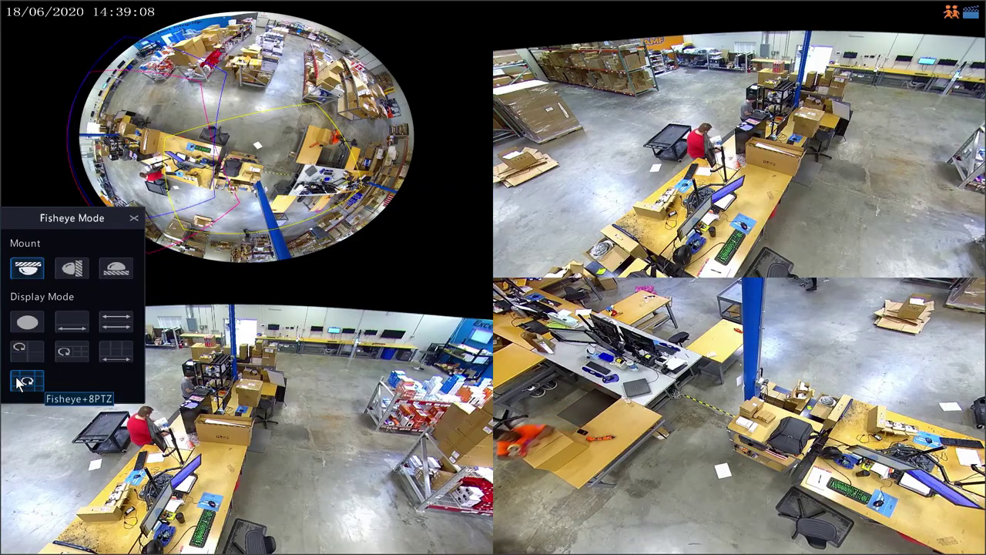
click(14, 383)
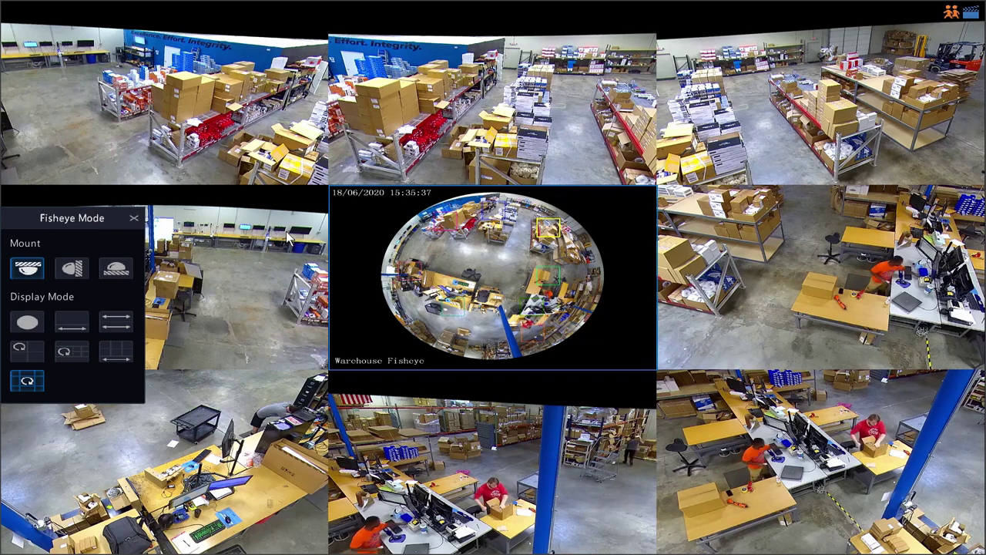
right_click(364, 165)
click(302, 288)
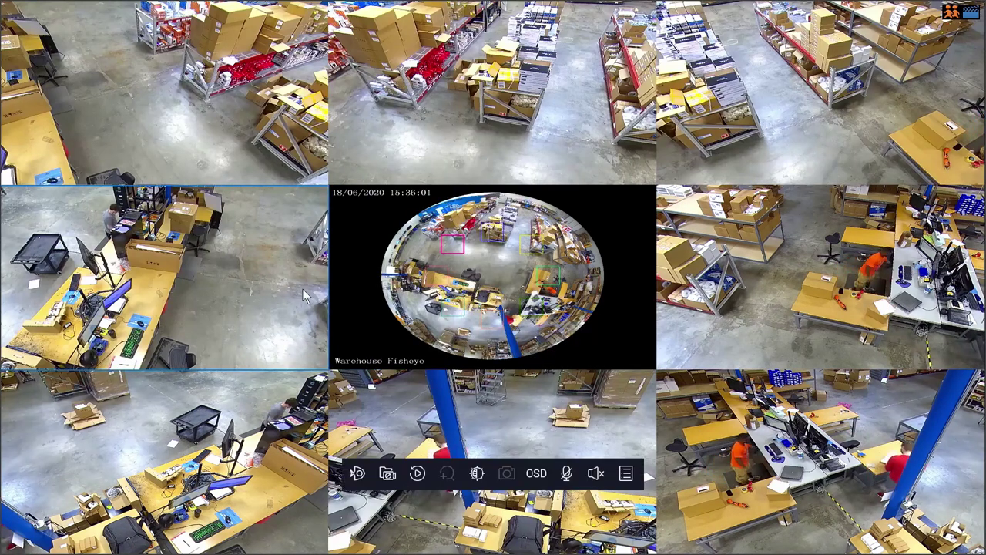
Play back the Warehouse Fisheye recording in the 360° panorama plus one PTZ display mode and aim its PTZ view across the workbenches.
right_click(245, 230)
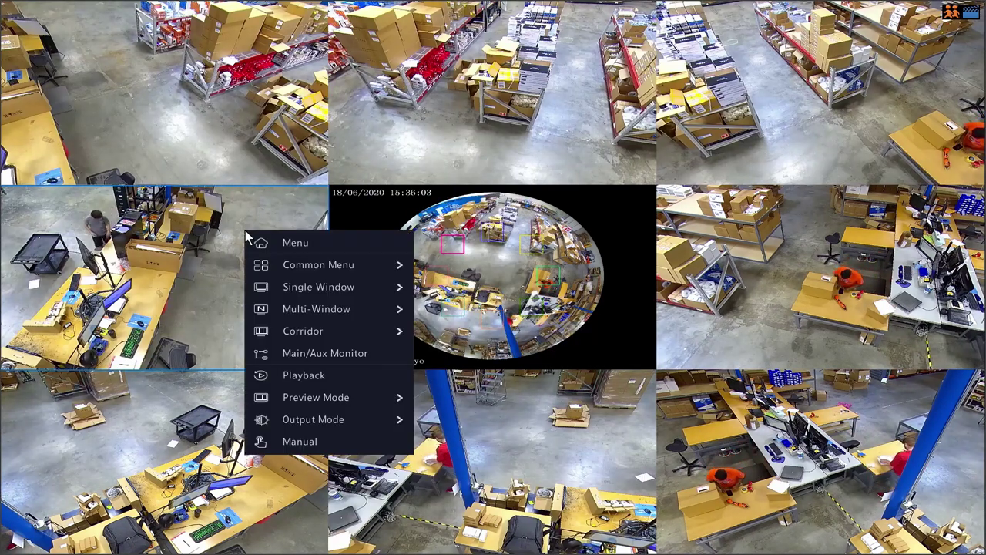
click(315, 375)
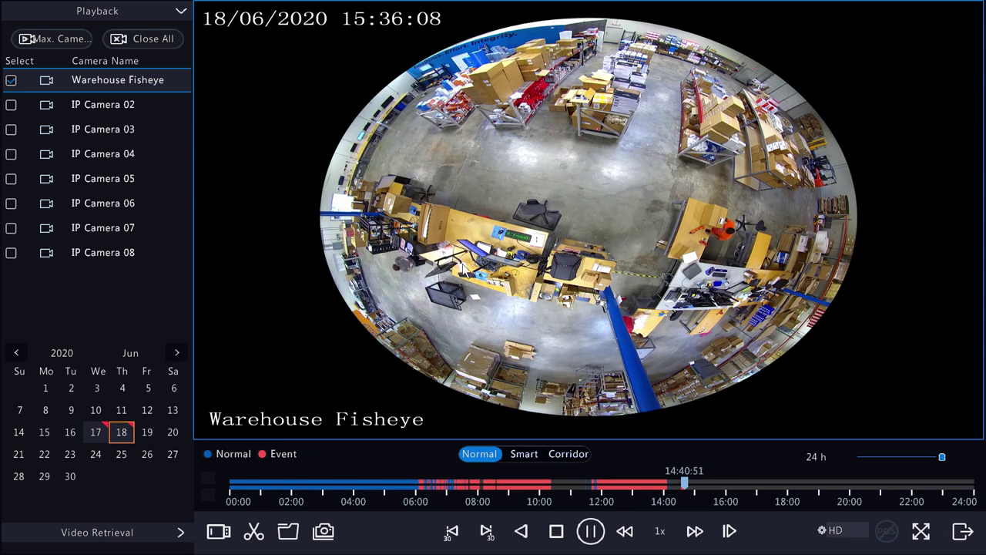
mouse_move(593, 362)
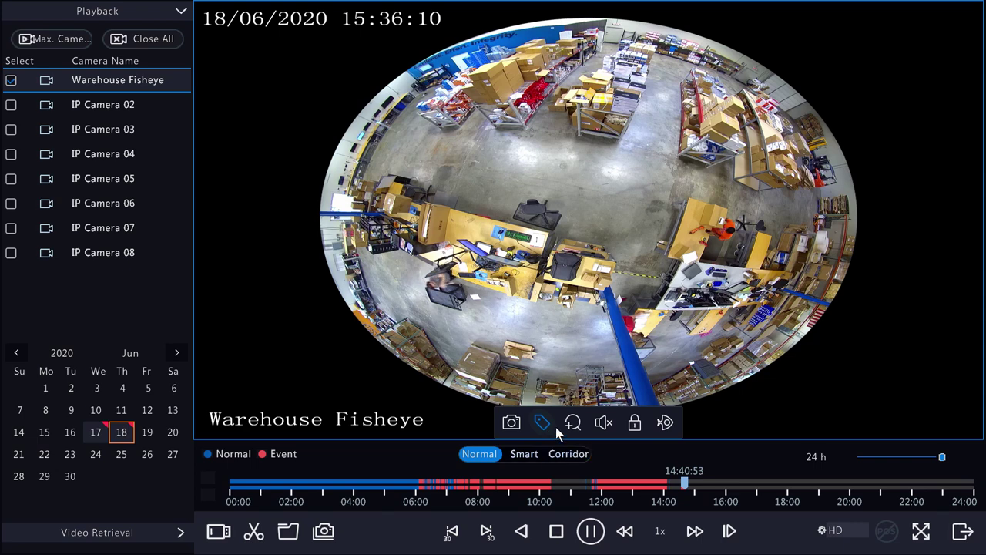
click(665, 423)
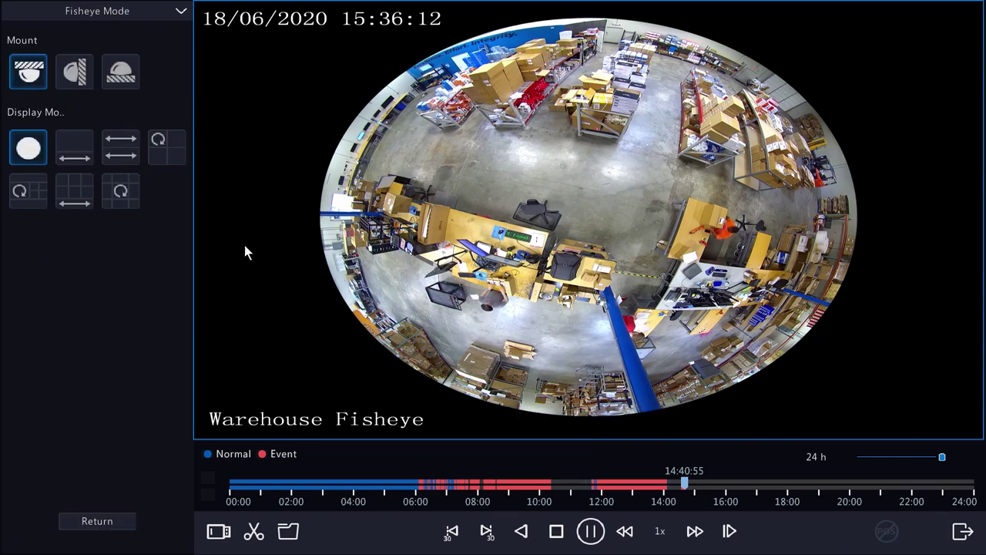
click(74, 146)
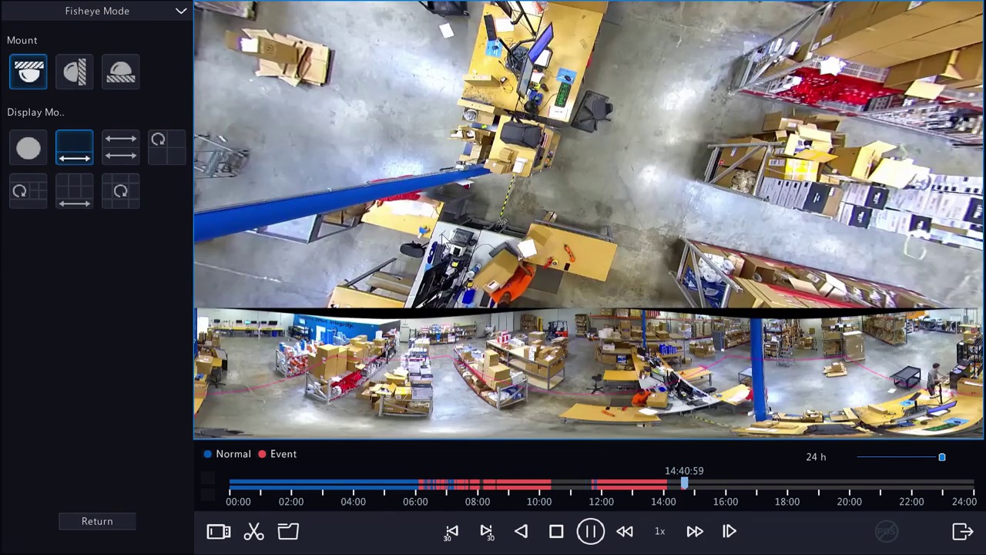
drag(404, 260, 316, 101)
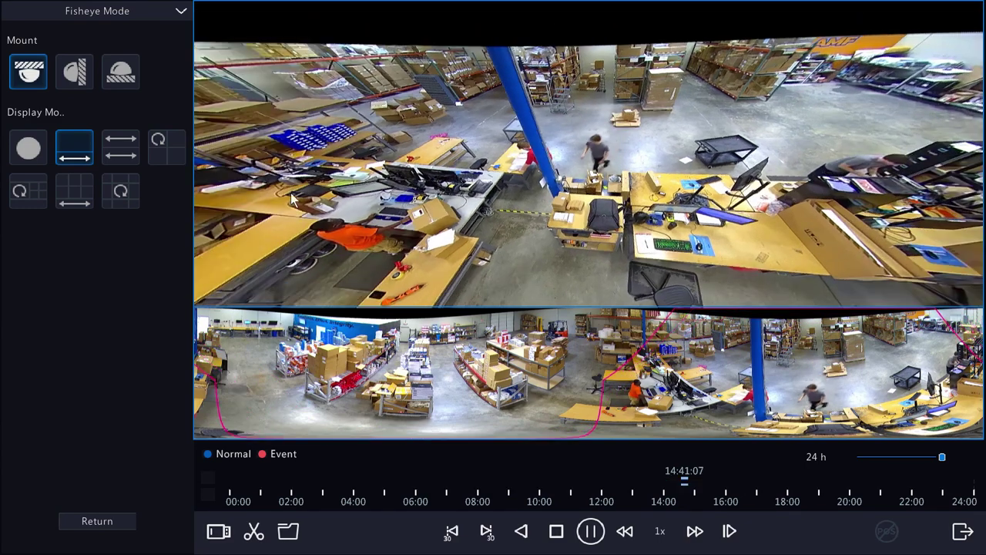
Re-aim the PTZ view in the recording, jump playback to about 02:05, and pan the night footage toward the desks.
drag(225, 185, 336, 372)
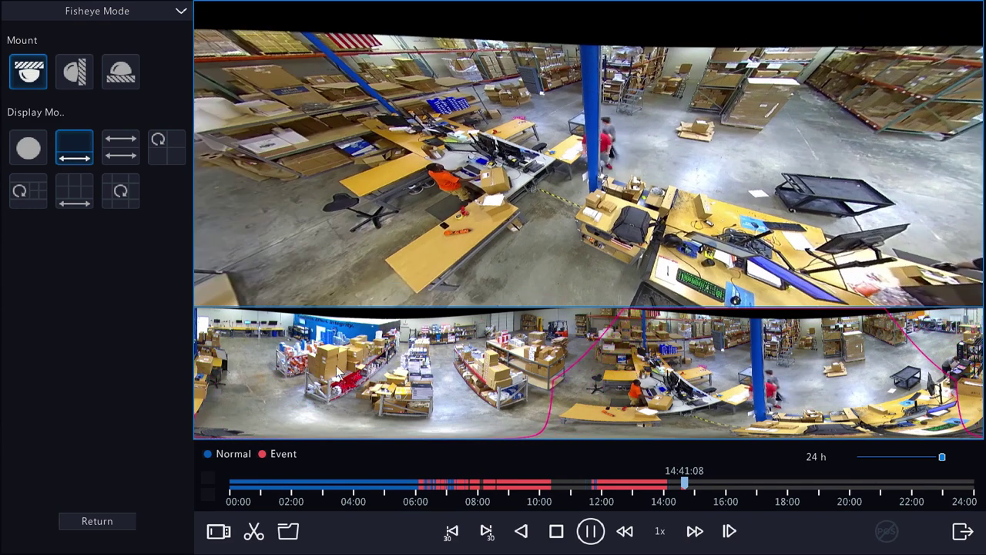
click(294, 484)
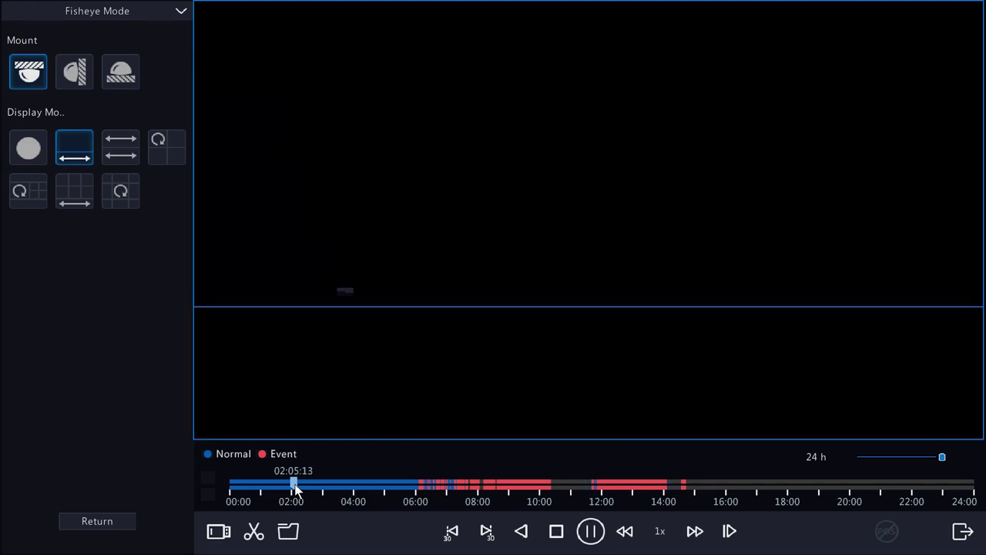
drag(208, 131, 399, 71)
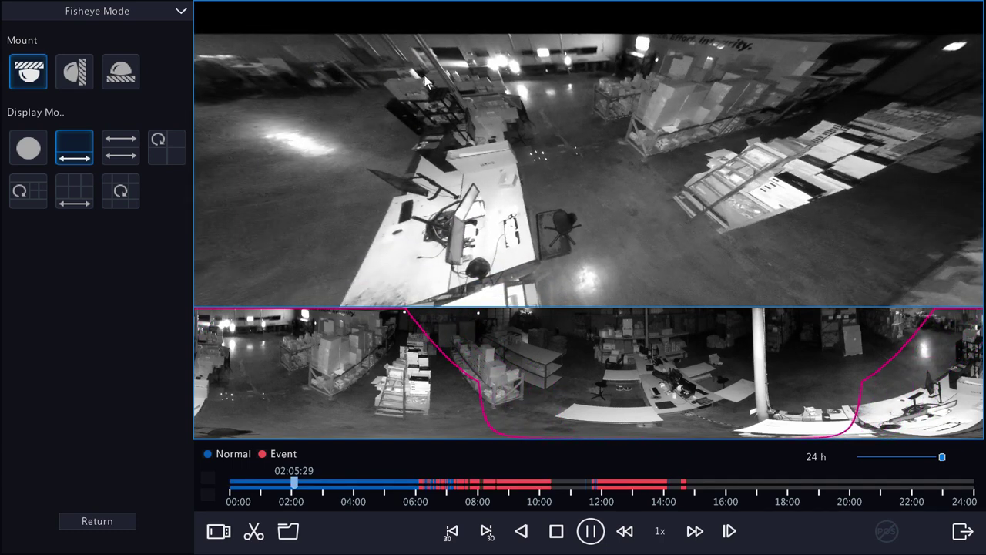
Switch the night playback to the fisheye plus three PTZ display mode and re-aim its individual PTZ views.
click(165, 143)
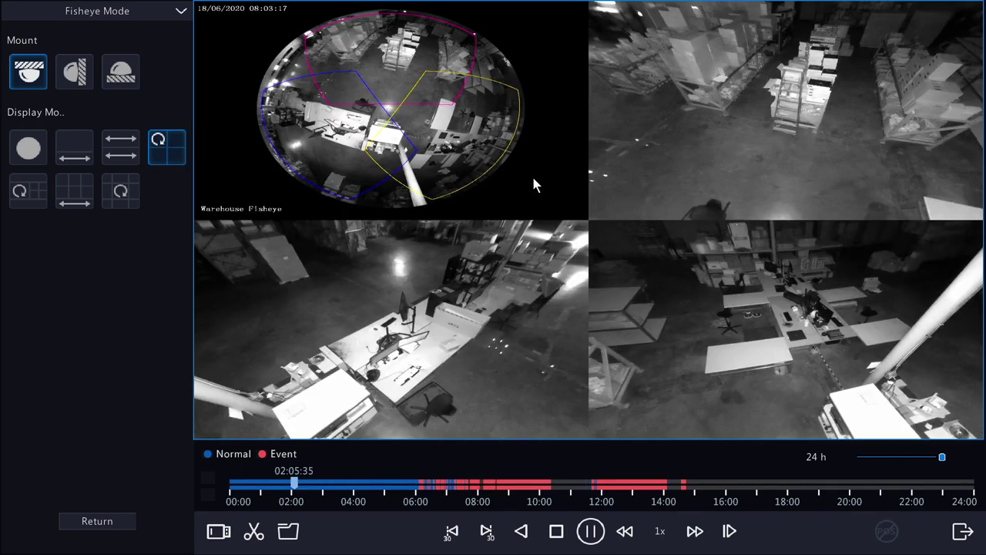
drag(682, 137, 600, 102)
drag(715, 265, 909, 320)
drag(362, 277, 312, 250)
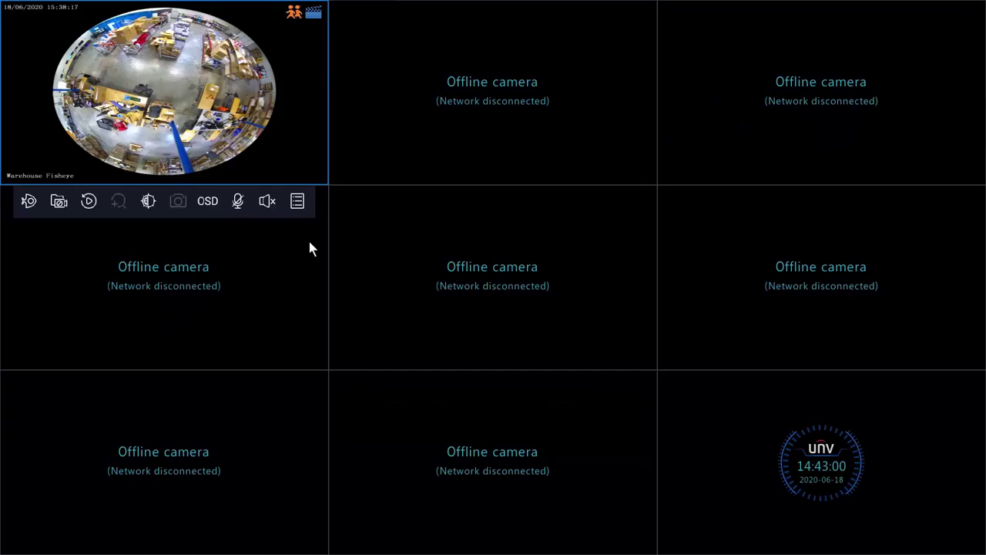
In the NVR's camera settings, set the 192.168.1.88 camera's fisheye mode to Fisheye+PTZ1+PTZ2+PTZ3+PTZ4, apply it, and return to live view.
mouse_move(279, 211)
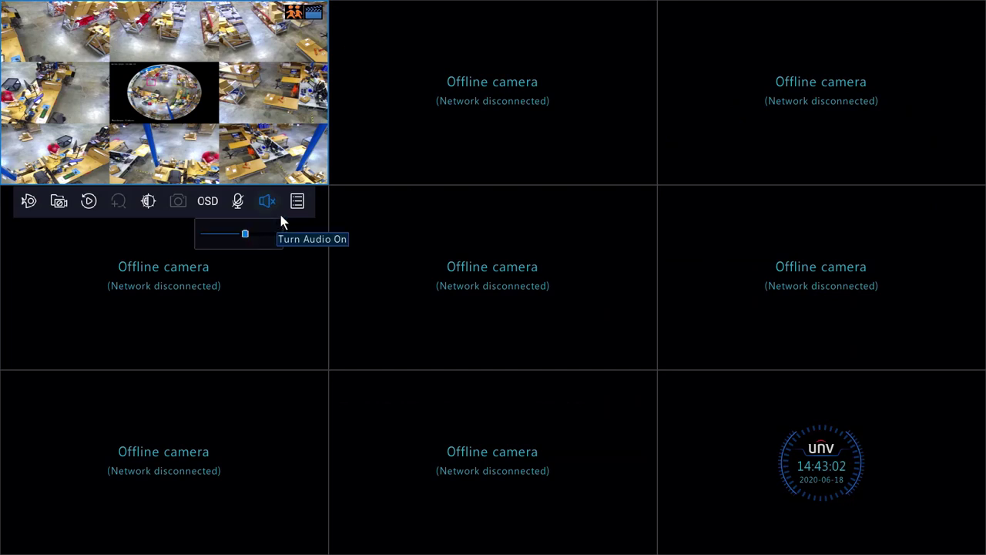
click(297, 201)
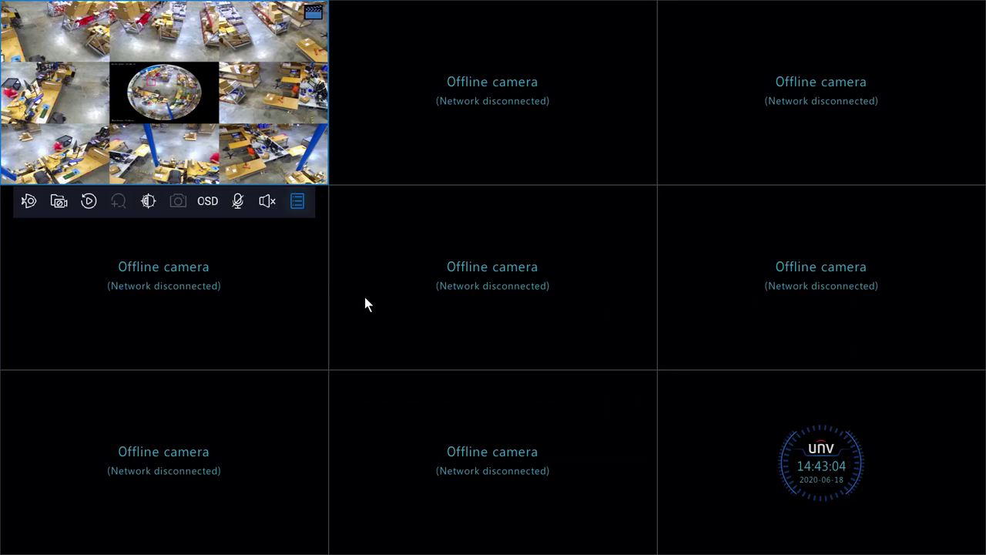
right_click(408, 244)
mouse_move(463, 282)
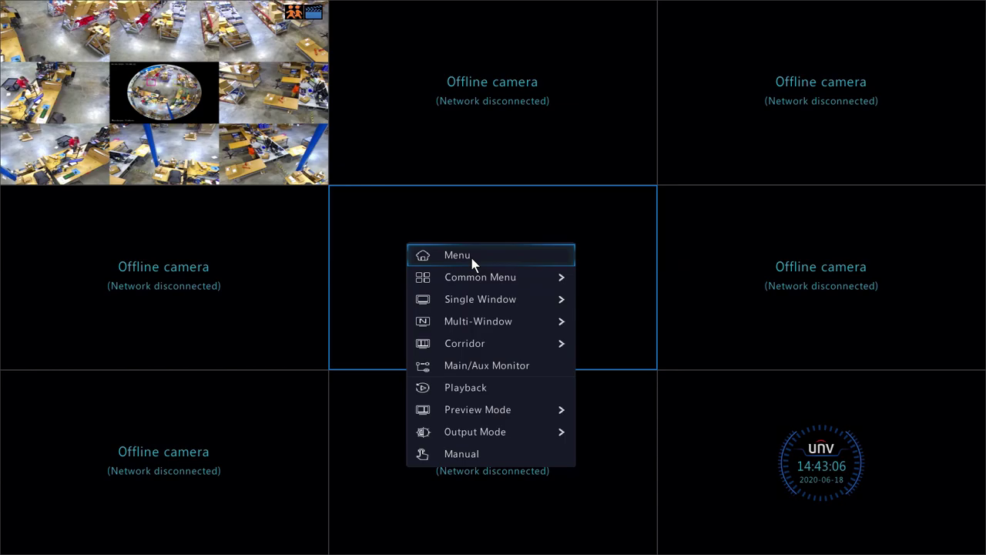
click(472, 257)
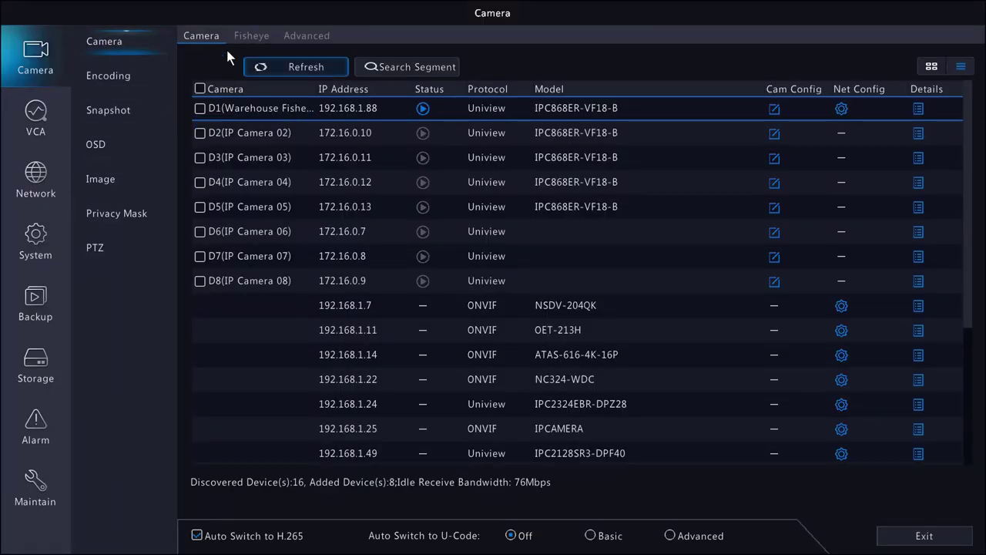
click(253, 38)
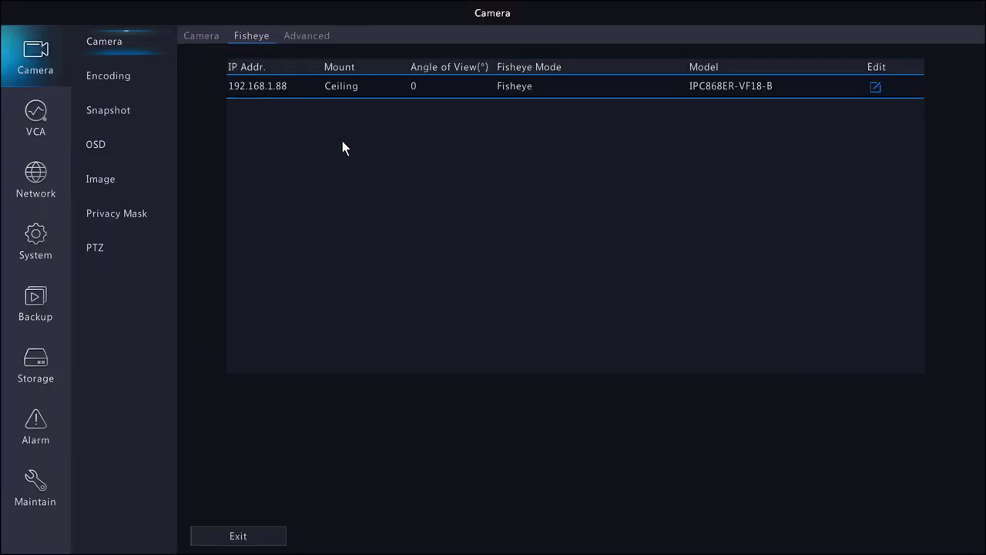
click(875, 88)
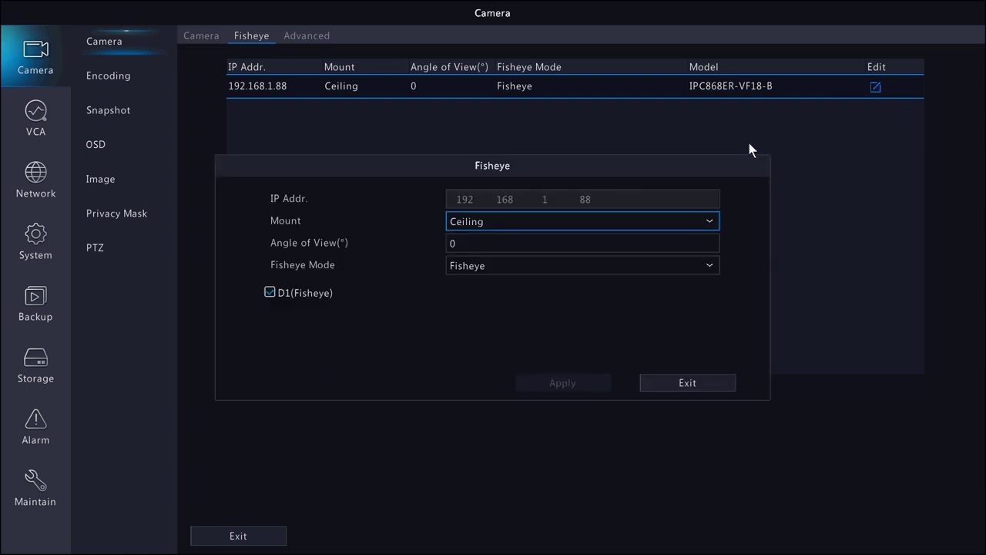
click(497, 270)
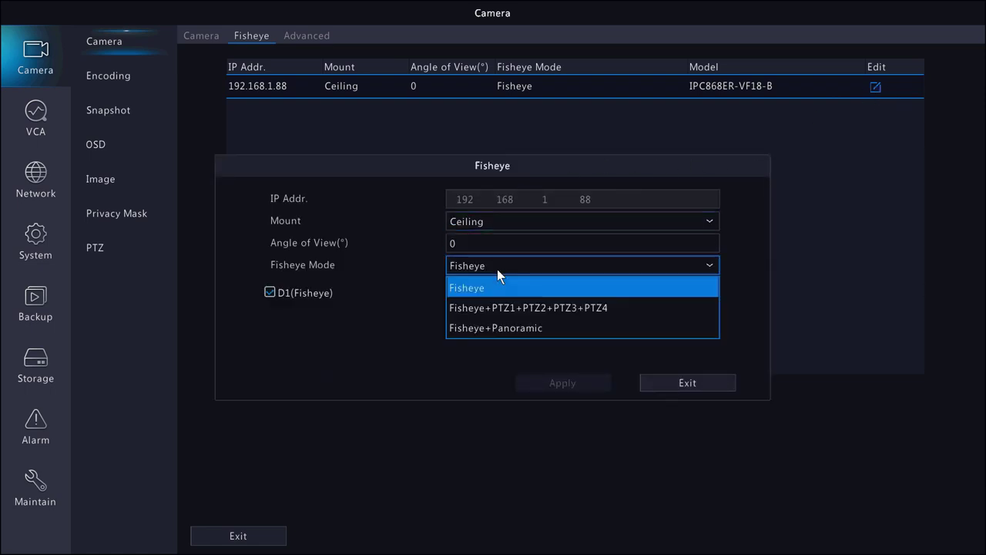
click(506, 308)
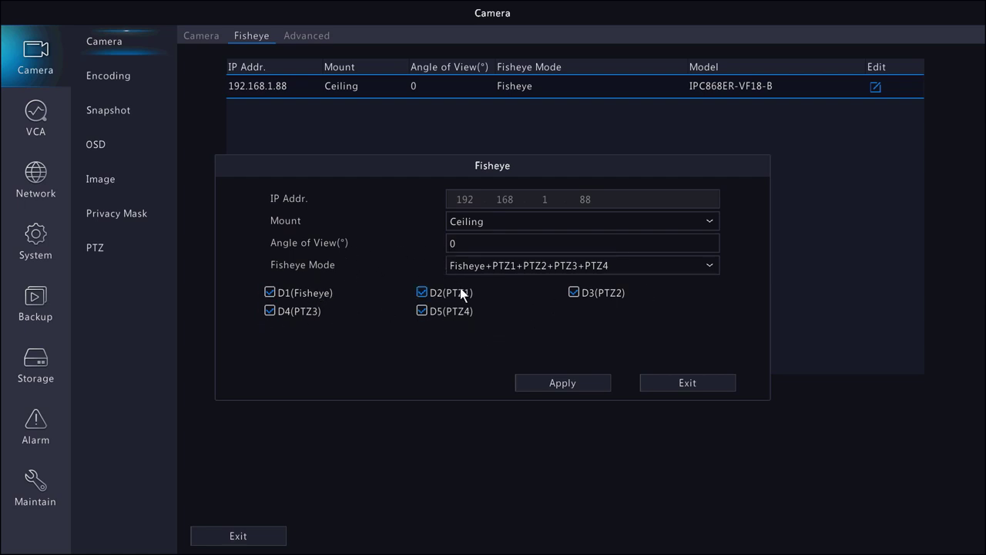
click(573, 381)
right_click(213, 298)
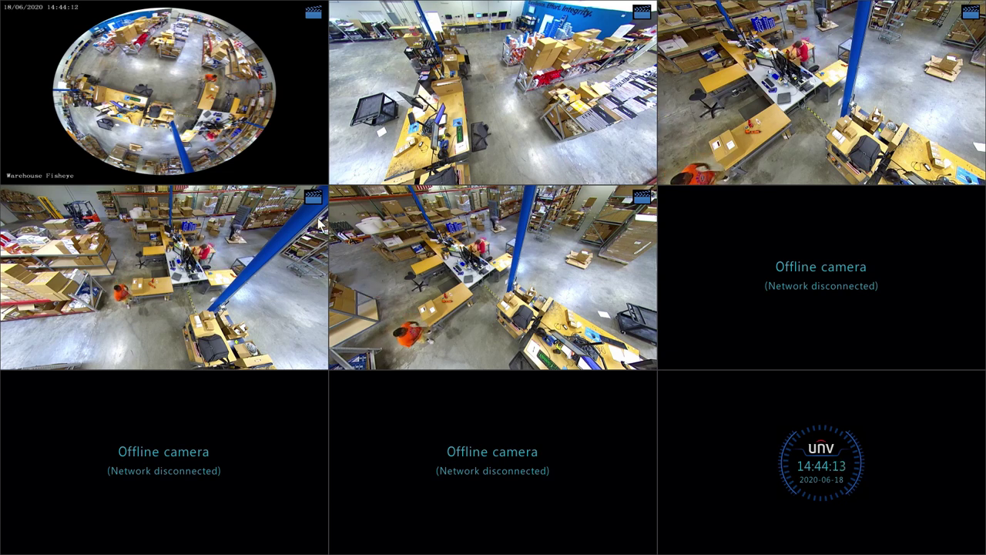
Select the D2 (PTZ1) channel in live view for PTZ control.
click(421, 64)
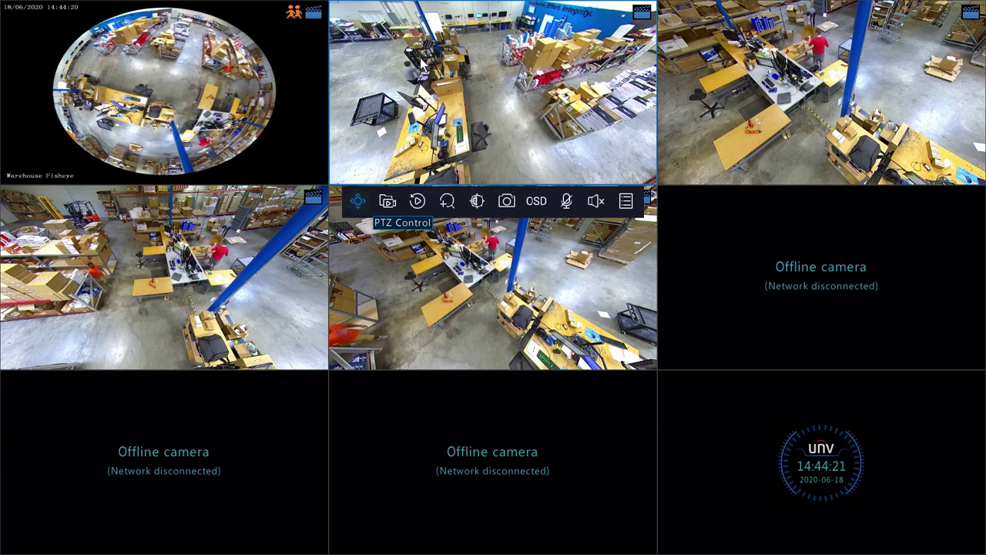